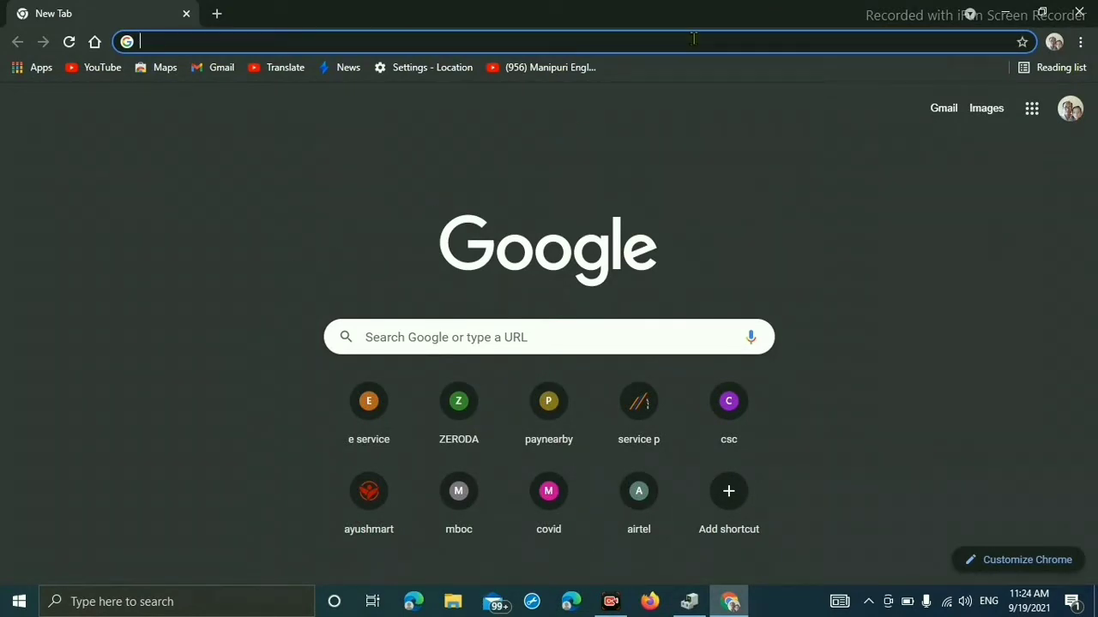
Step: Search Chrome for 'sbi' and open the State Bank of India website (onlinesbi.com)
left_click(160, 47)
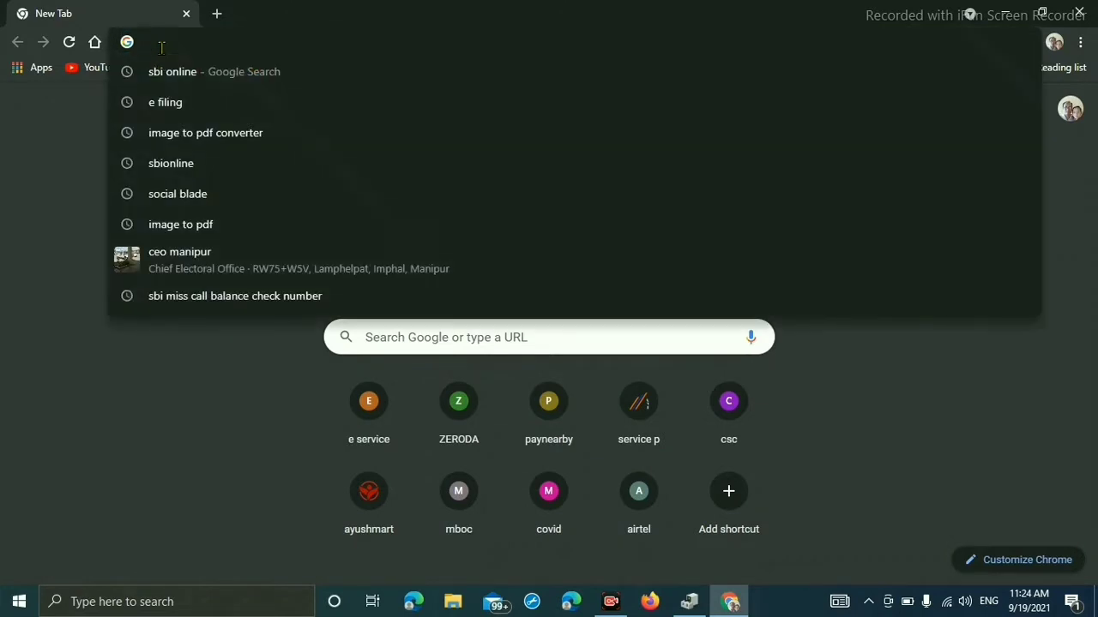
type("sbi")
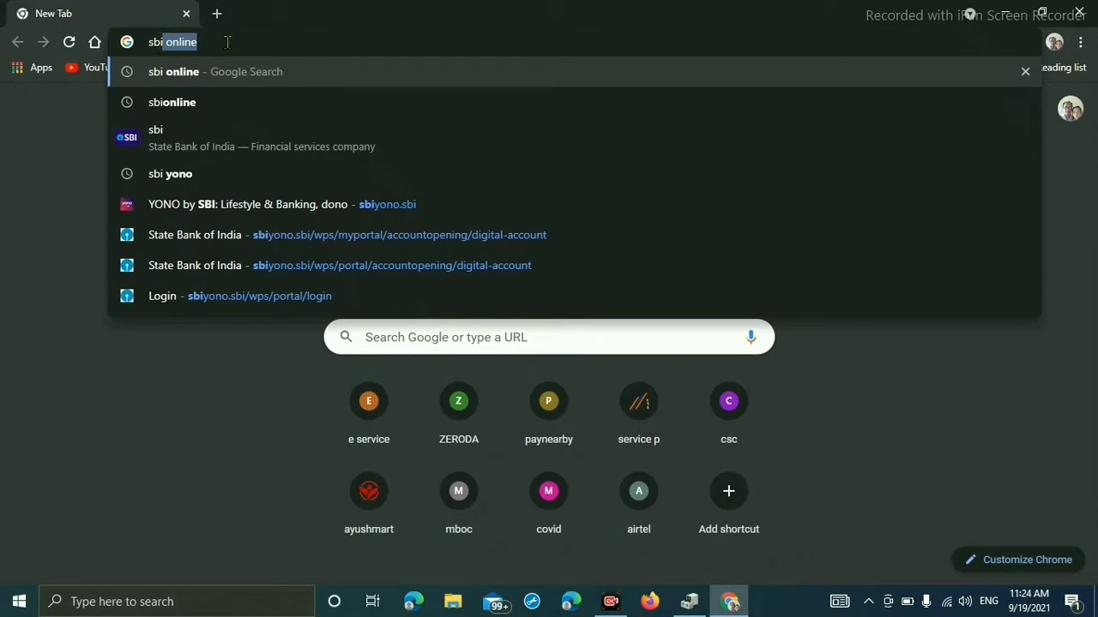
key("Return")
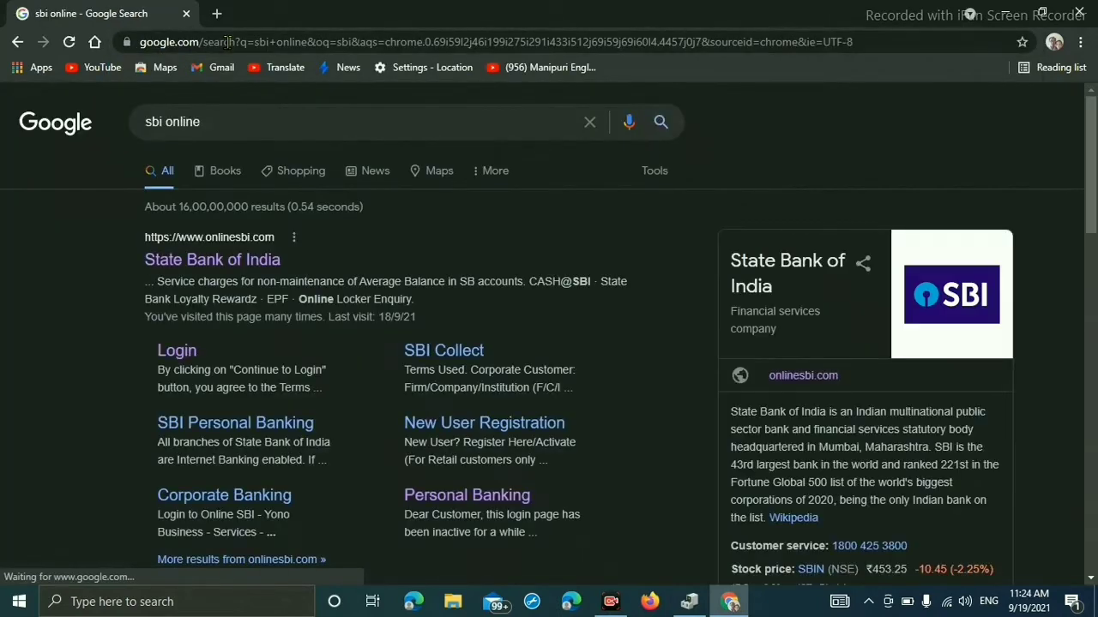
left_click(209, 268)
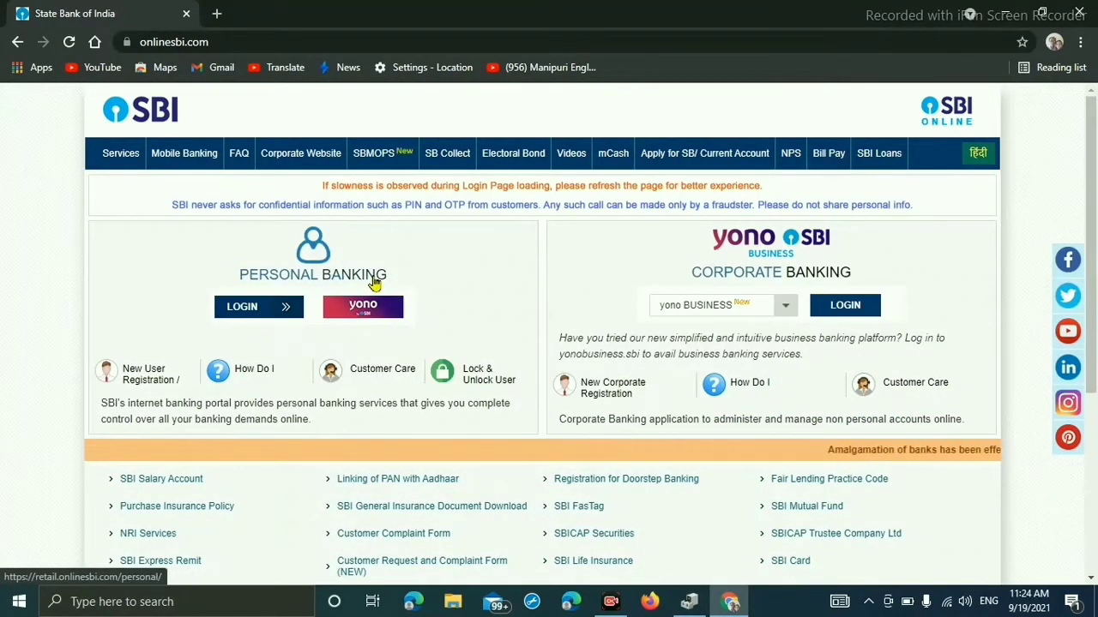
Step: Sign in to SBI Personal Banking with the username, password and captcha text
left_click(261, 319)
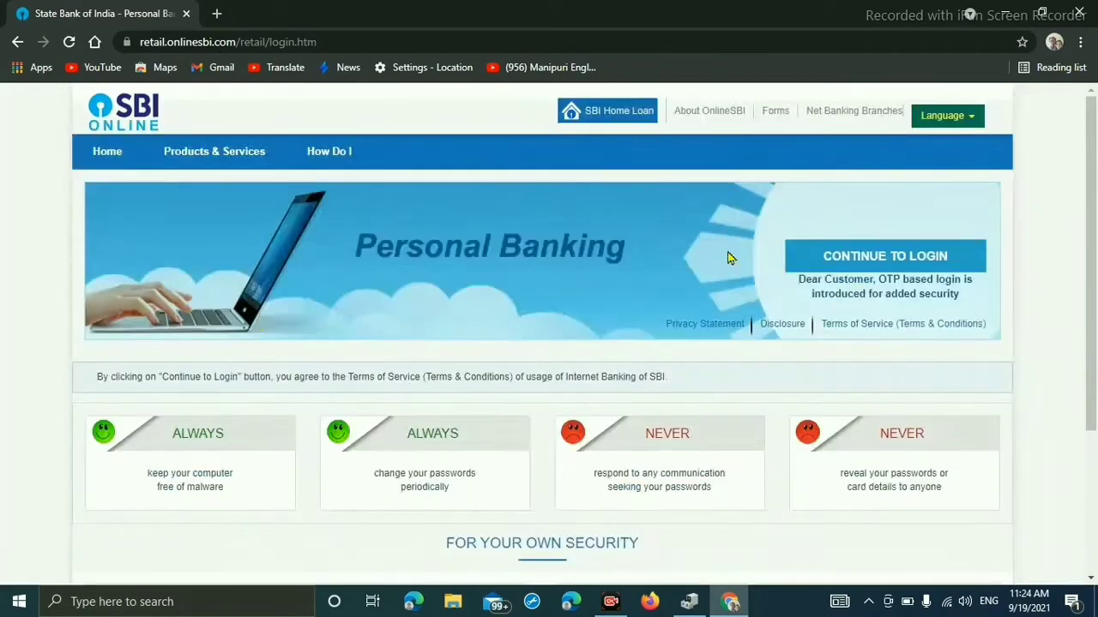
left_click(870, 260)
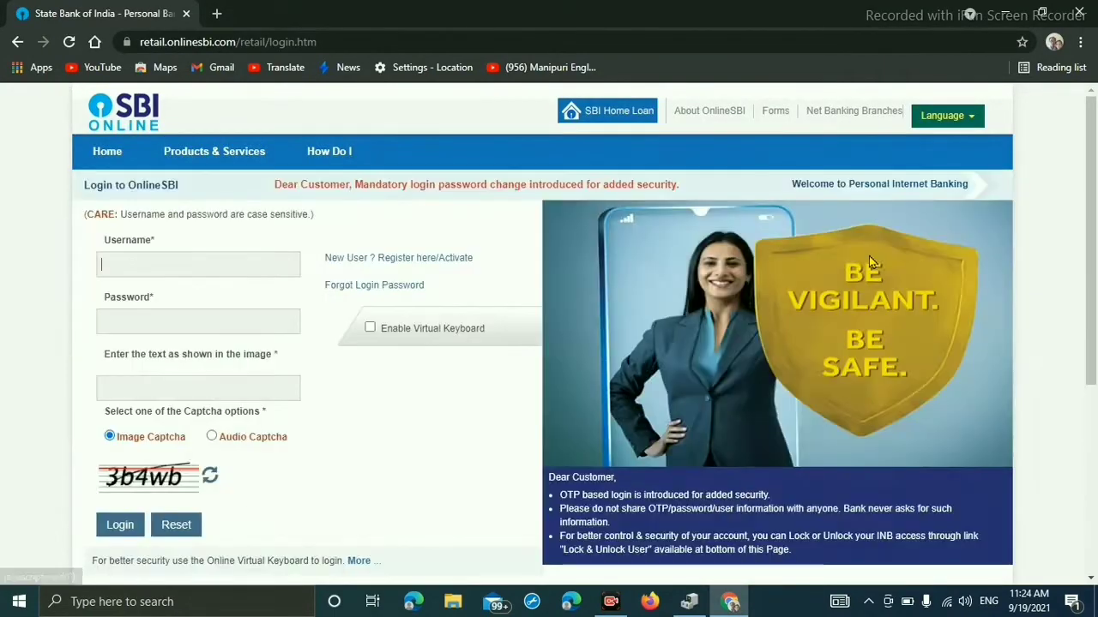
left_click(123, 263)
type("aka")
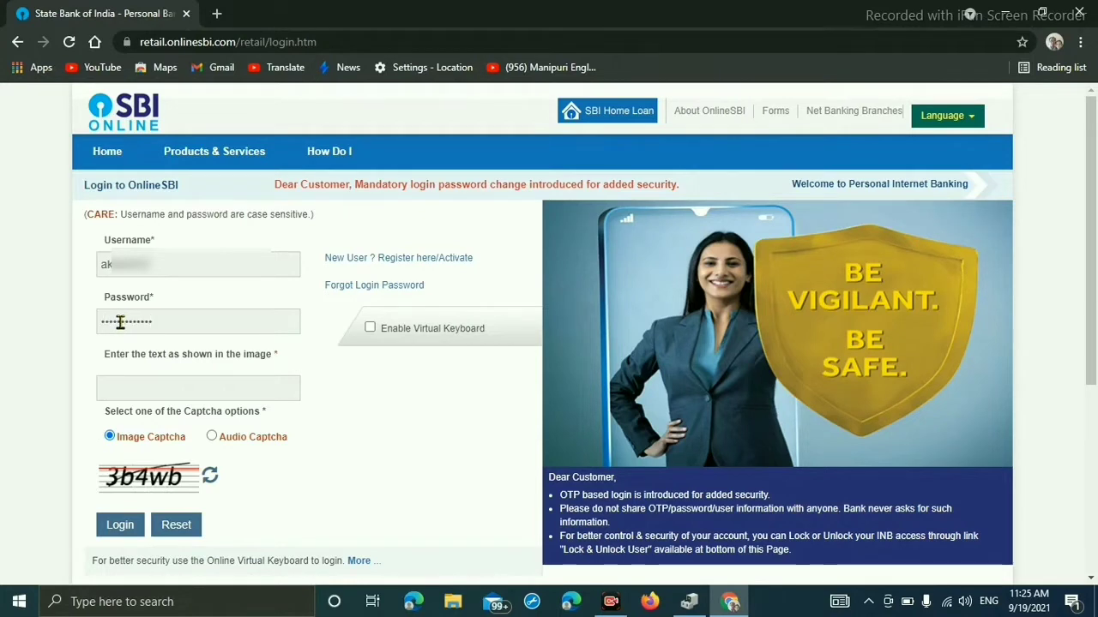
left_click(147, 391)
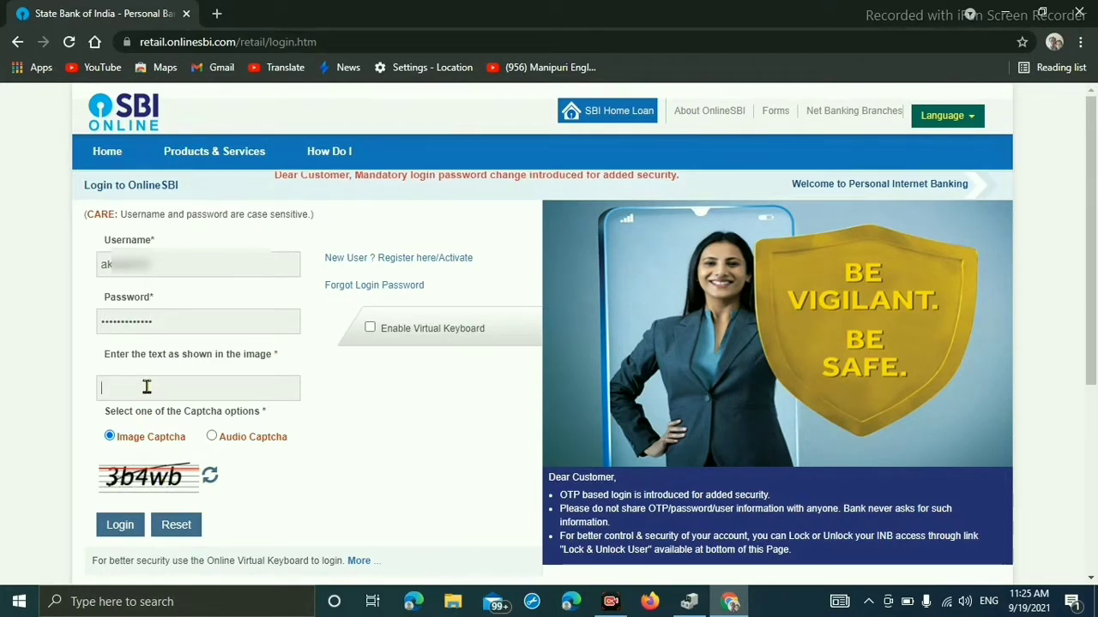
type("3b4wb")
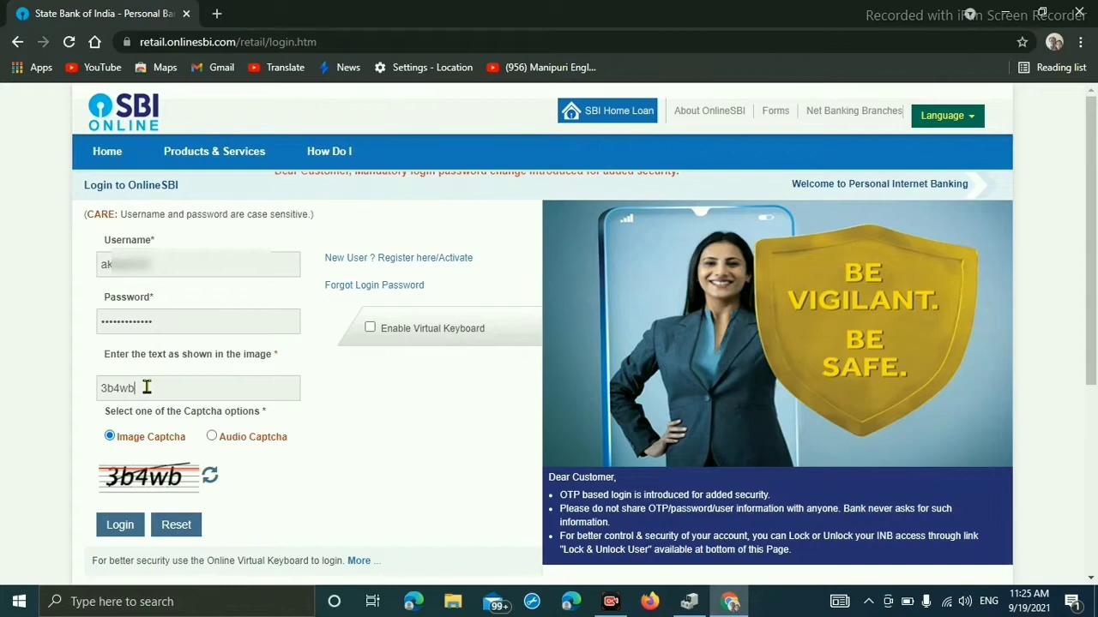
left_click(121, 532)
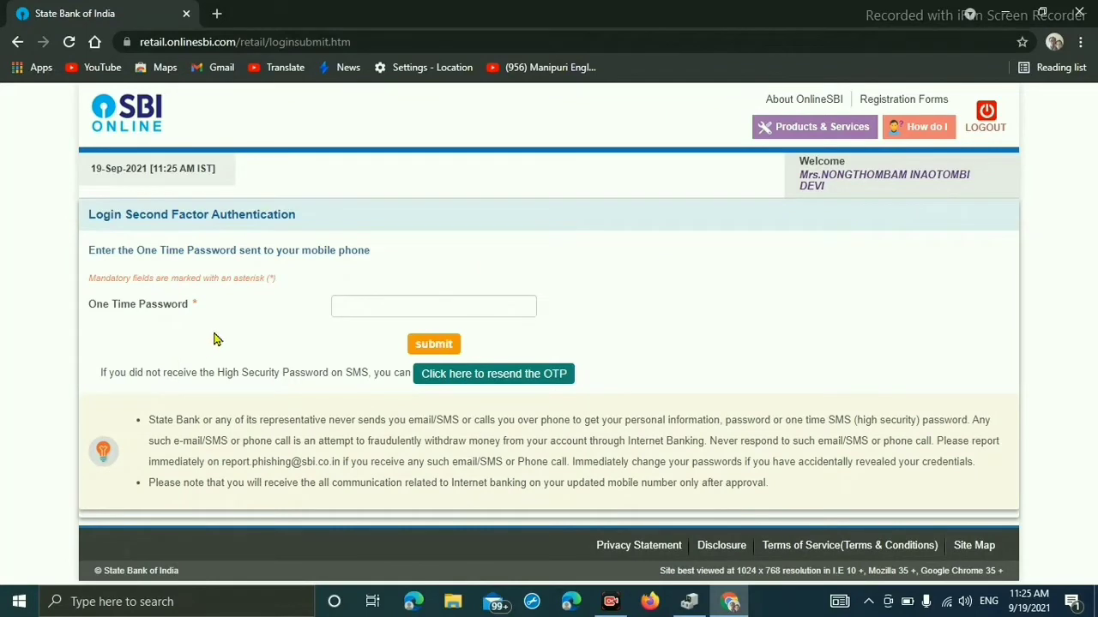
Step: Submit the login OTP and postpone the email verification prompt with Later
left_click(381, 310)
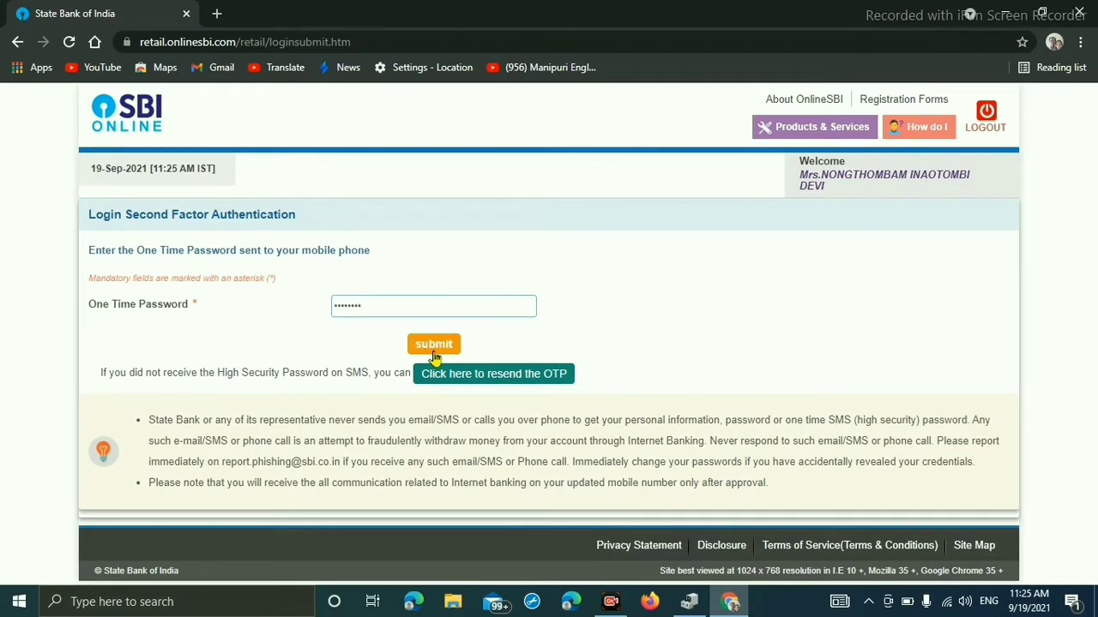
left_click(434, 348)
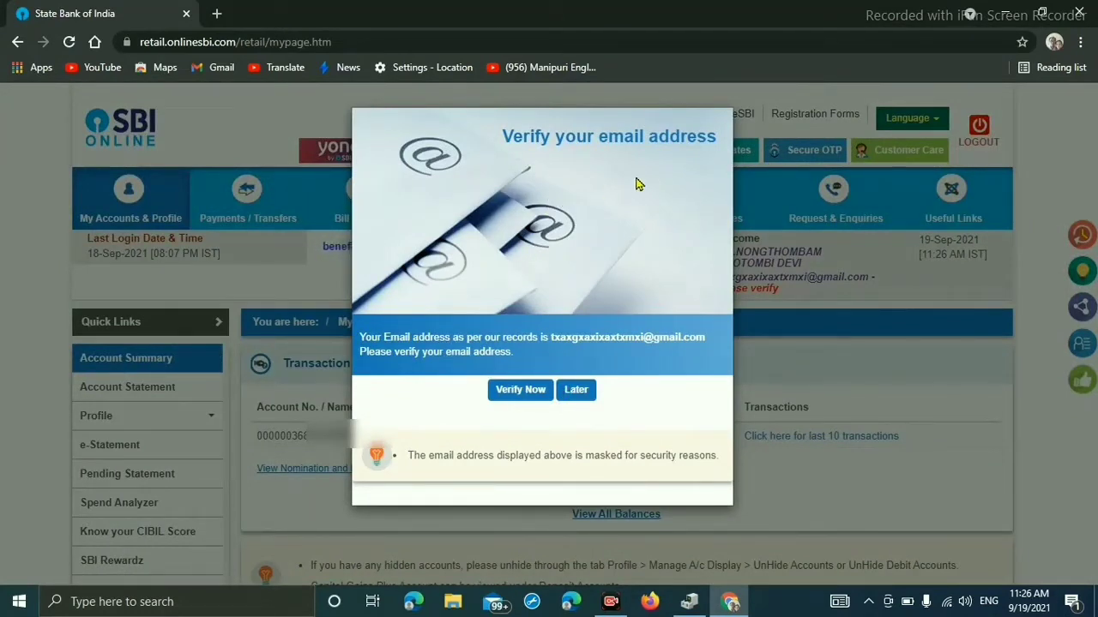
left_click(582, 398)
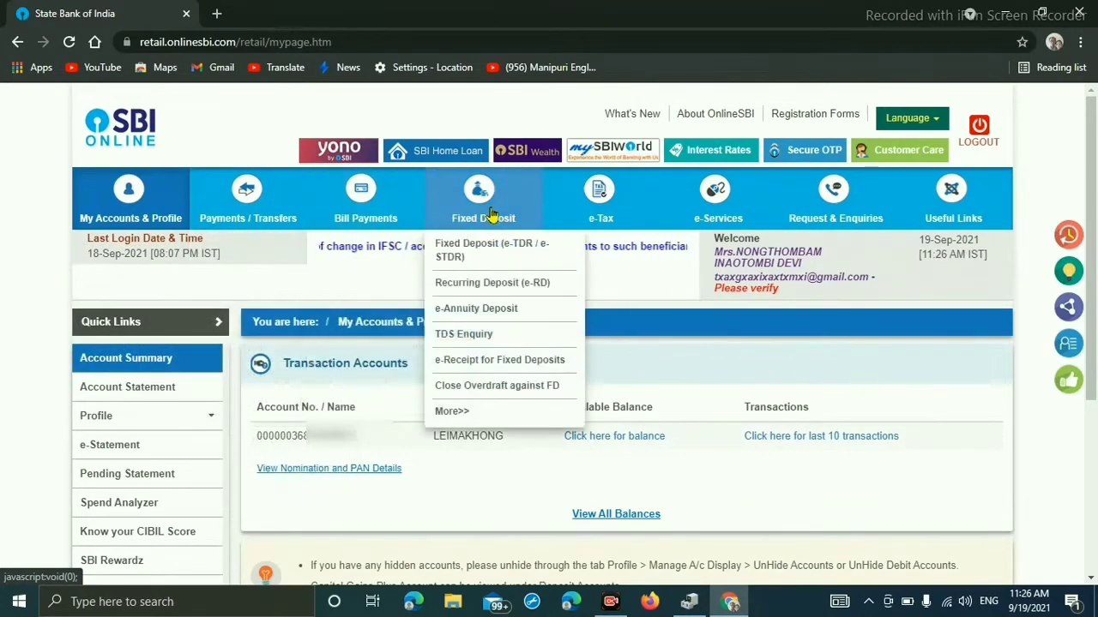
mouse_move(717, 202)
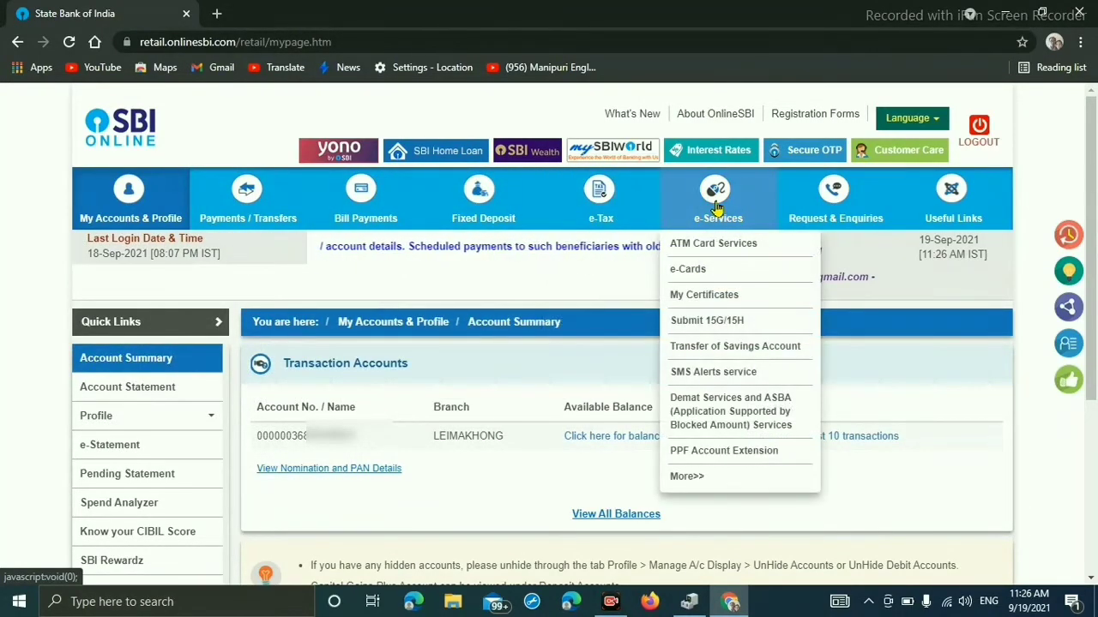
Step: Open e-Services > Transfer of Savings Account and scroll down to the Branch Code field
left_click(716, 208)
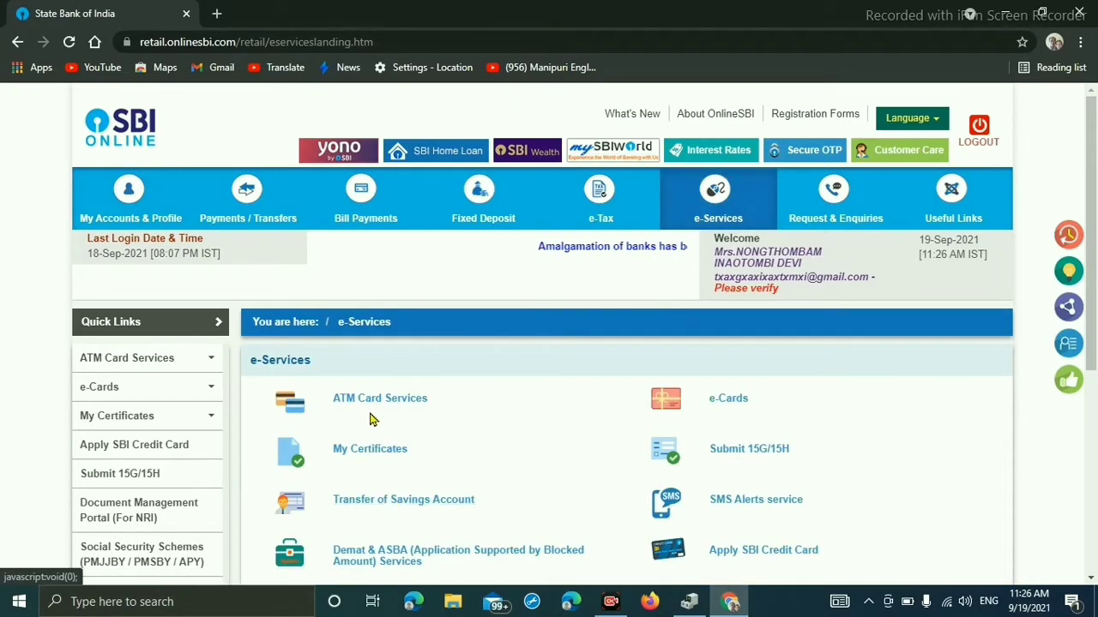
left_click(378, 506)
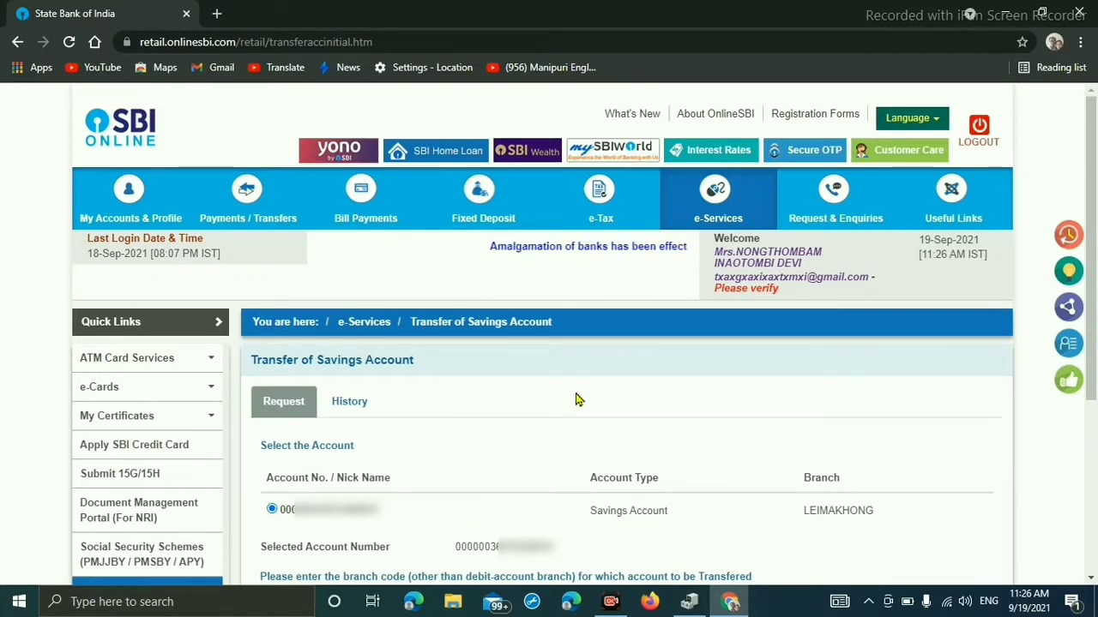
scroll(576, 399, "down", 3)
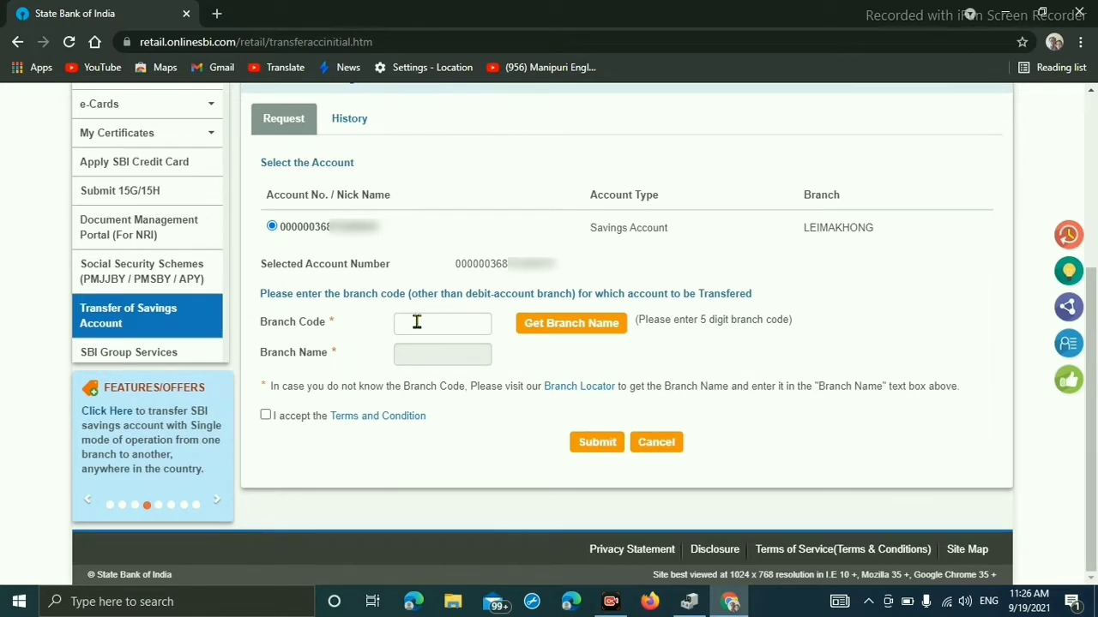
Step: Enter destination branch code 03777 and look up its branch name, SEKMAI
left_click(416, 321)
type("03777")
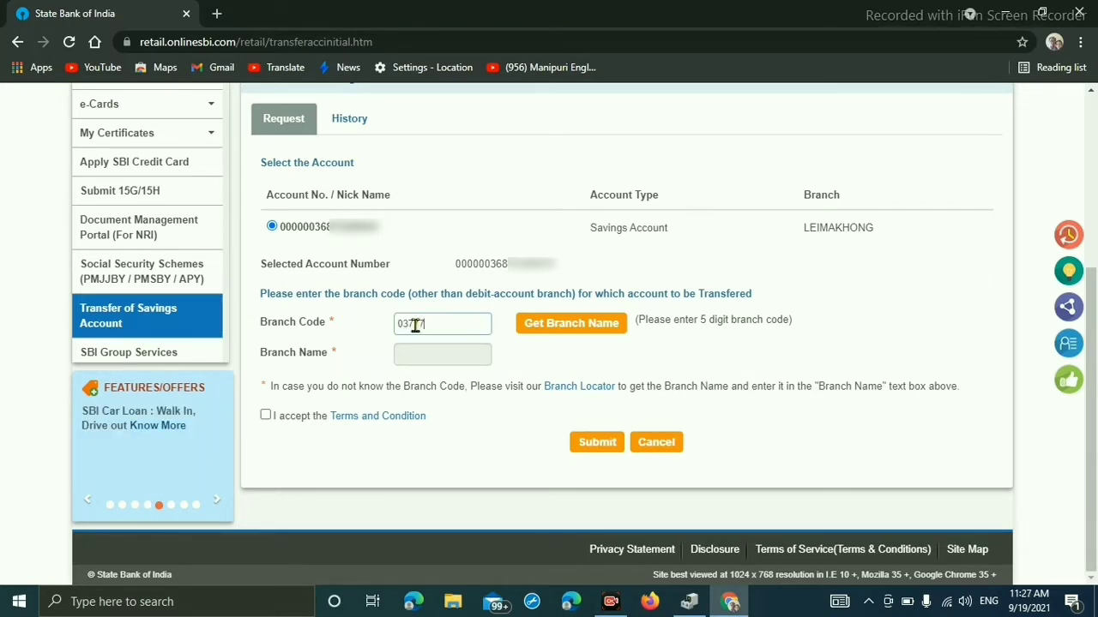
left_click(566, 334)
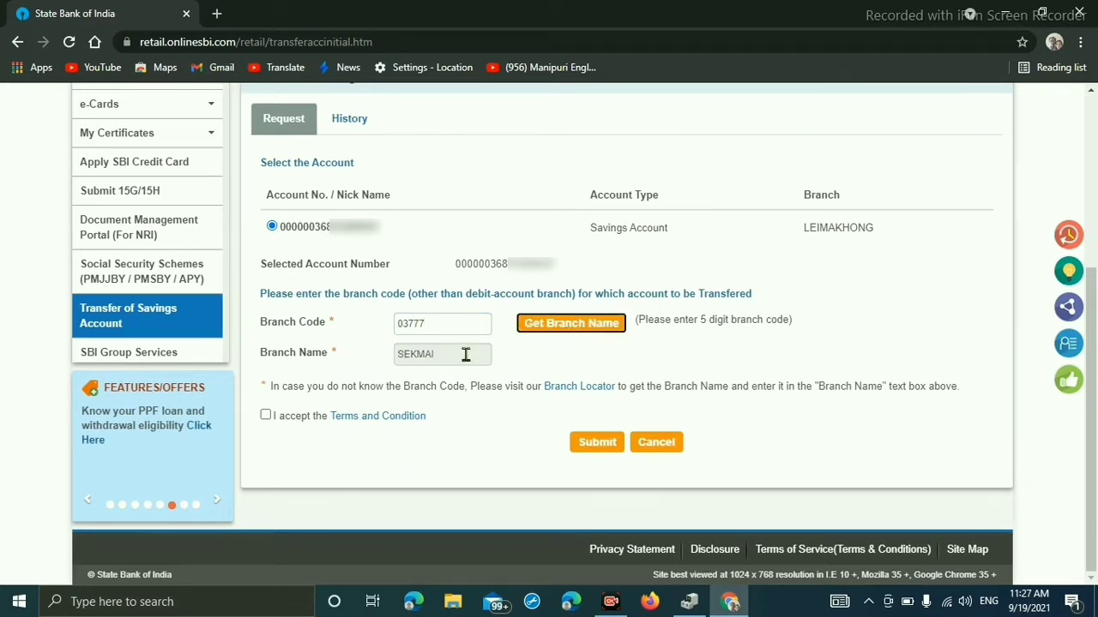
Step: Accept the terms and conditions, submit the transfer request and confirm its details
left_click(266, 417)
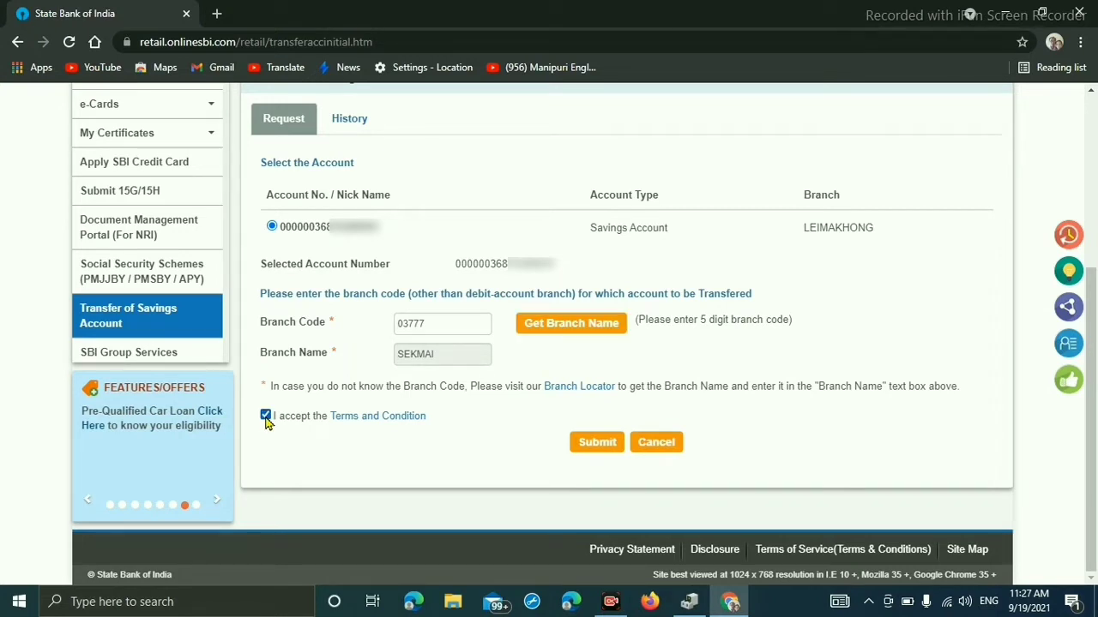
left_click(598, 445)
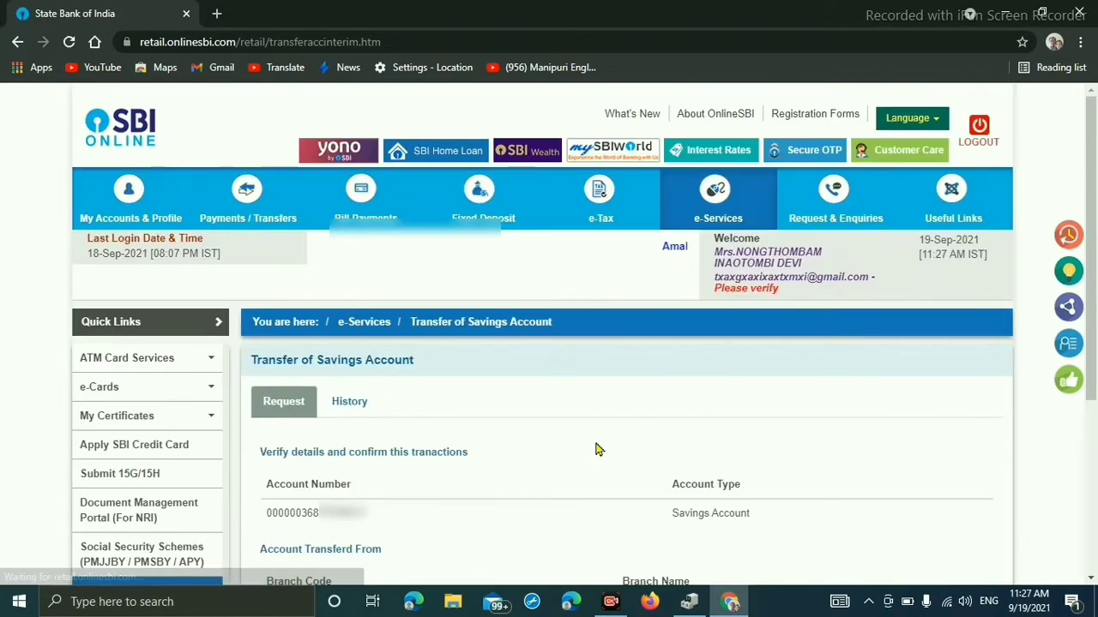
scroll(566, 387, "down", 2)
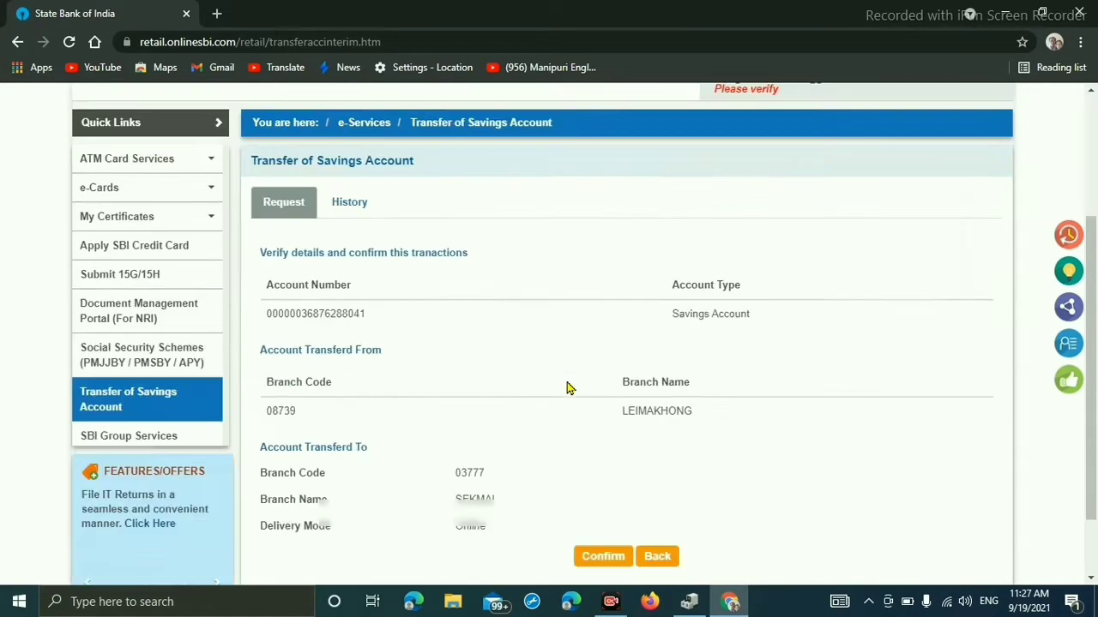
scroll(566, 388, "down", 1)
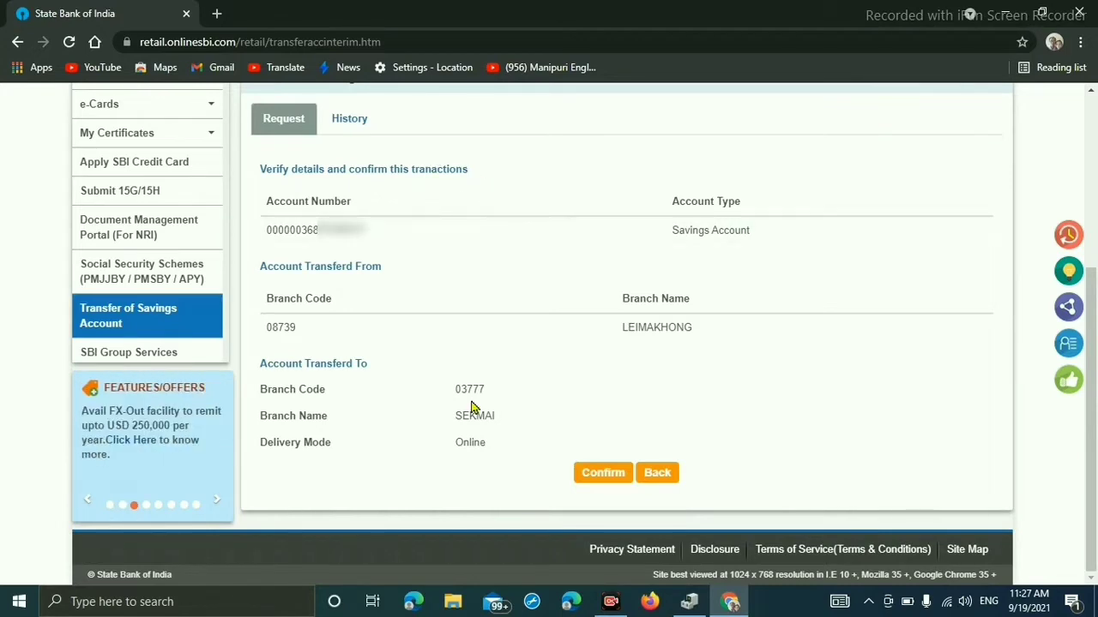
left_click(597, 481)
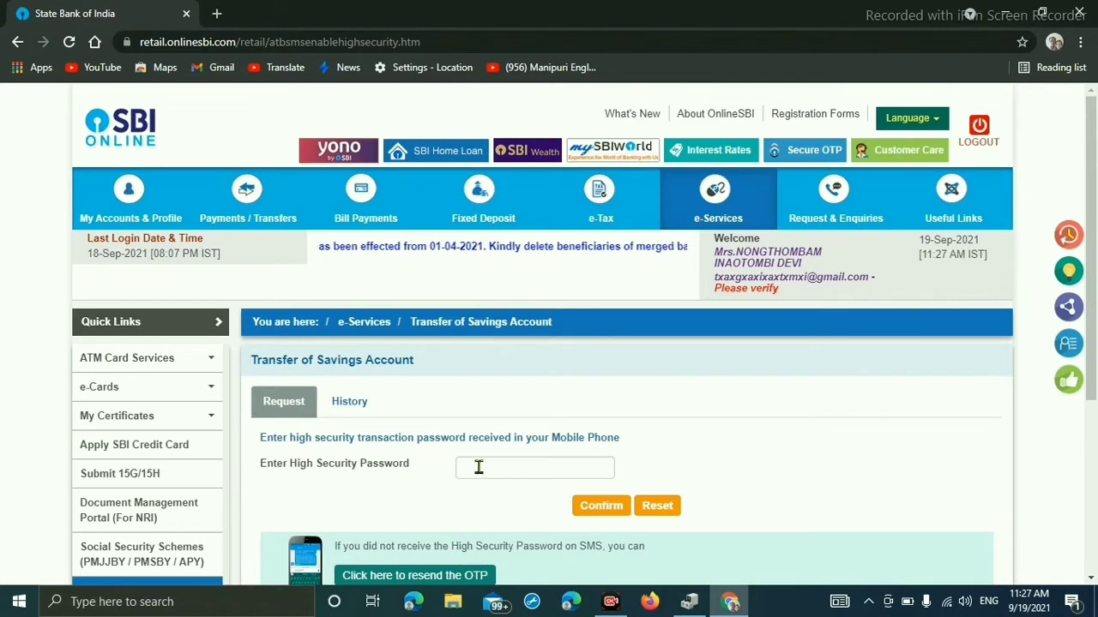
Step: Authorise the transfer with the SMS high-security password and review the success message
left_click(478, 466)
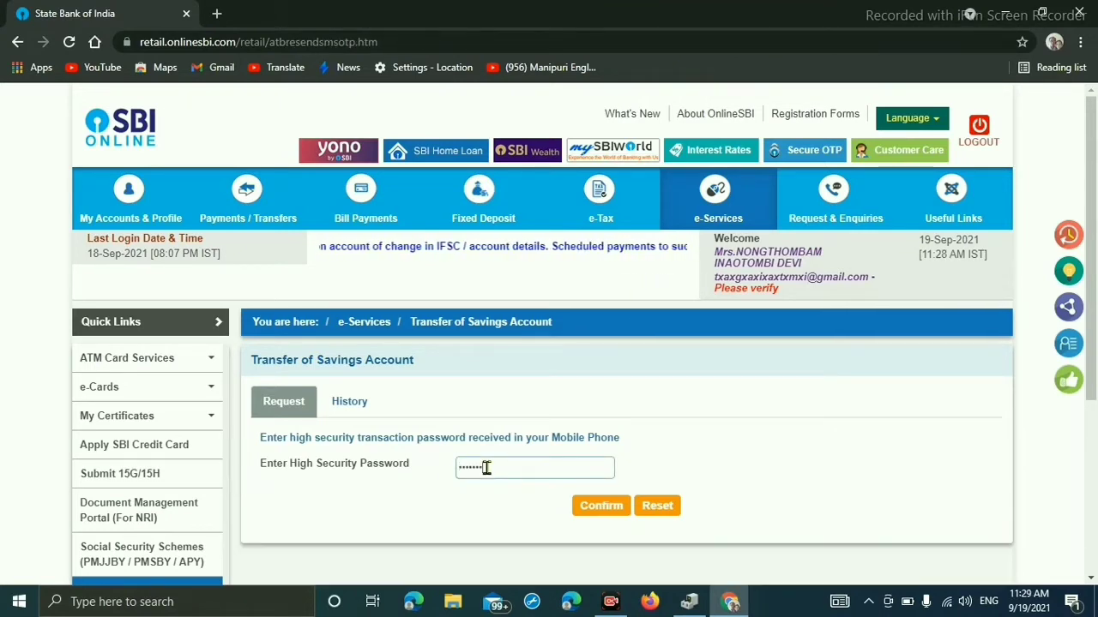
left_click(592, 510)
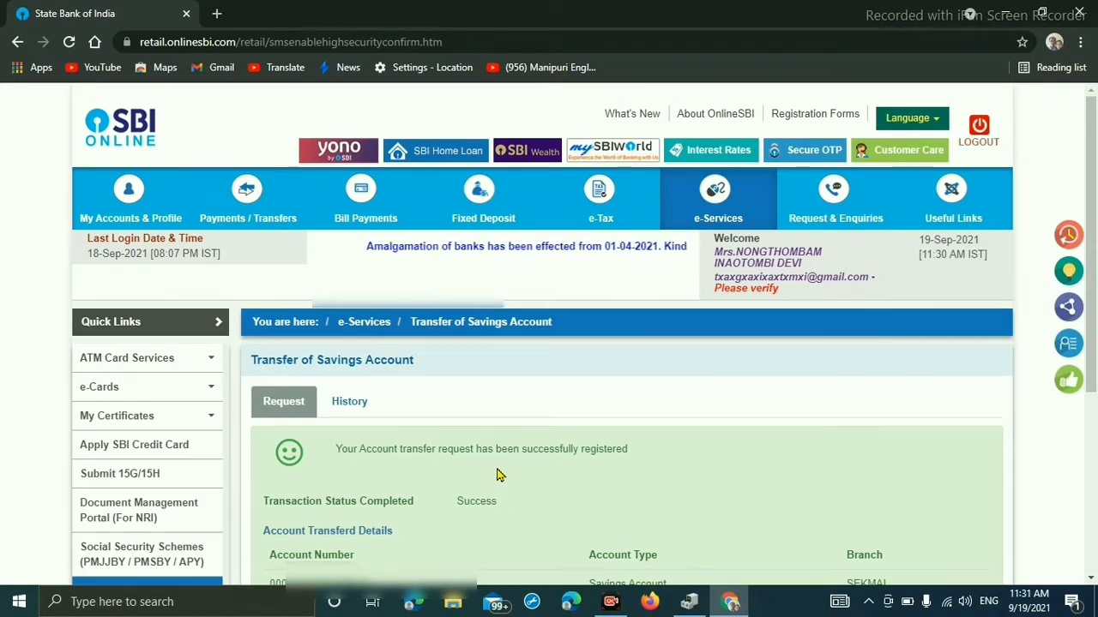
scroll(497, 475, "down", 4)
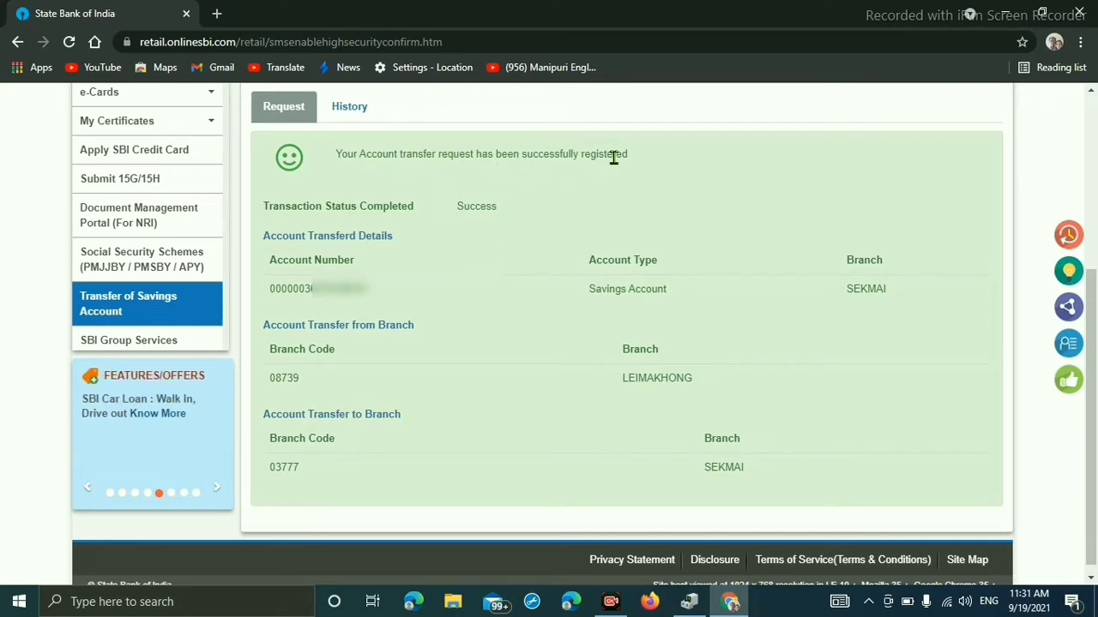
Step: Check History for the 08739-to-03777 transfer, then open the Profile page under My Accounts & Profile
left_click(355, 109)
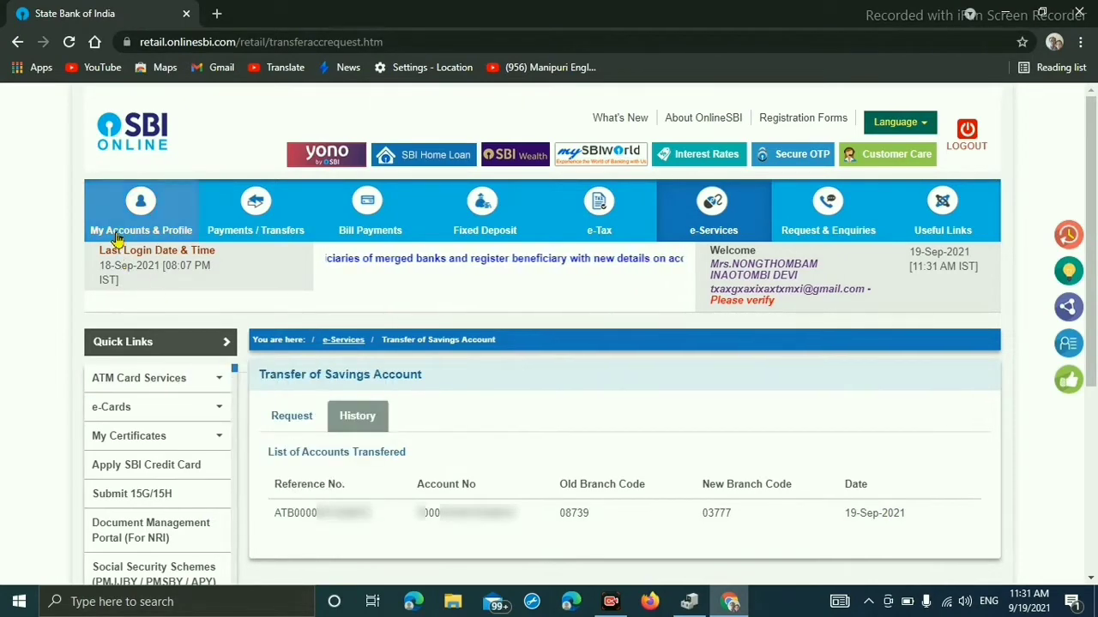
left_click(144, 224)
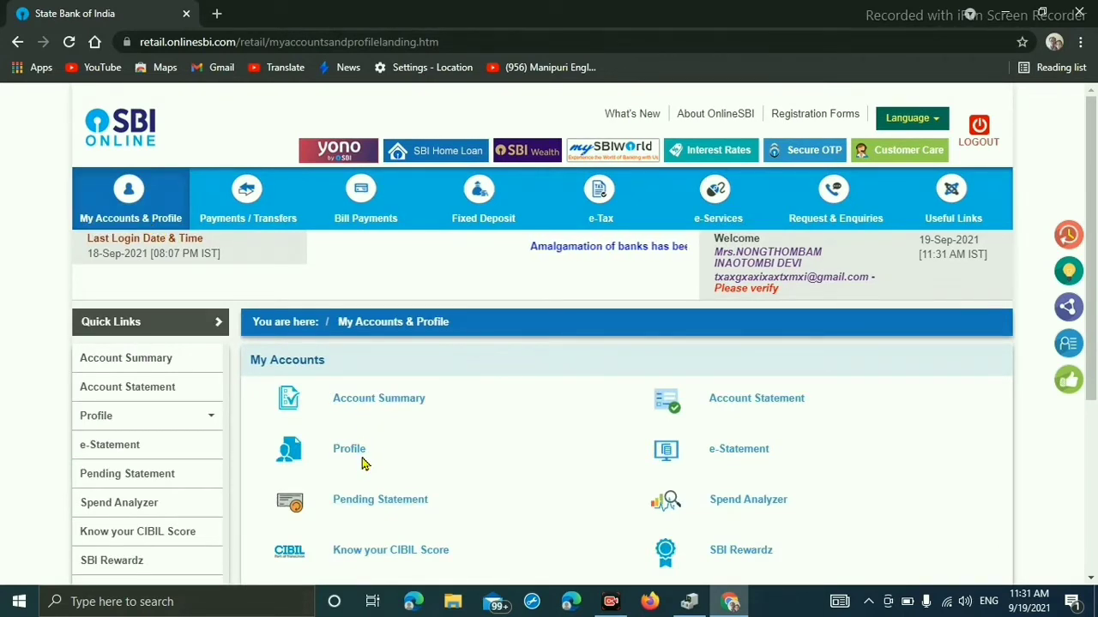
left_click(343, 458)
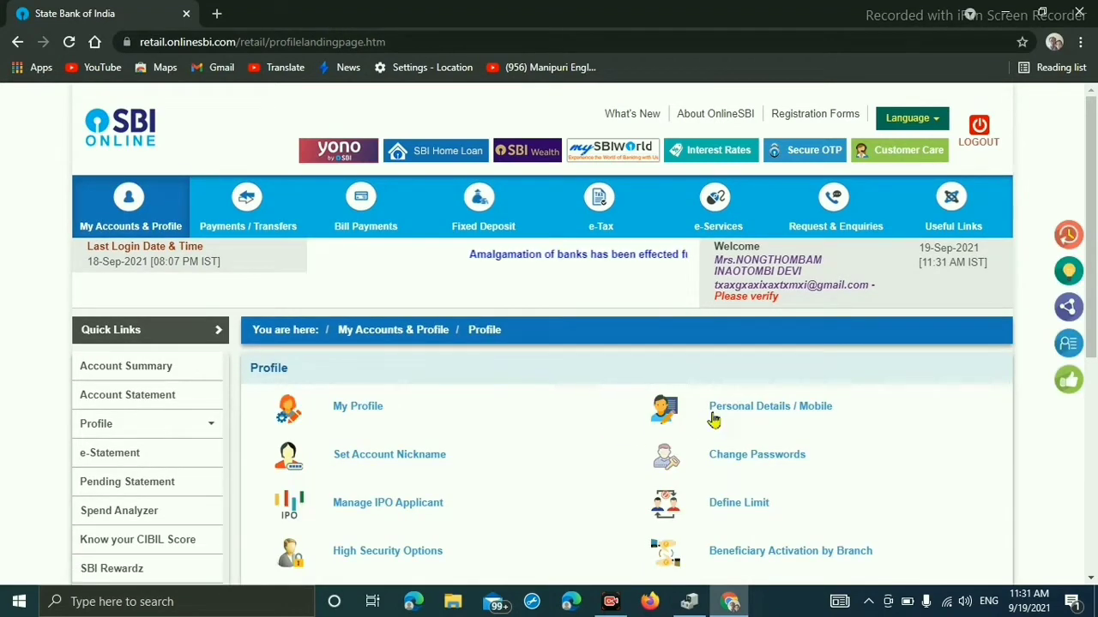
Step: Open Personal Details / Mobile and submit the profile password, which is rejected
left_click(761, 412)
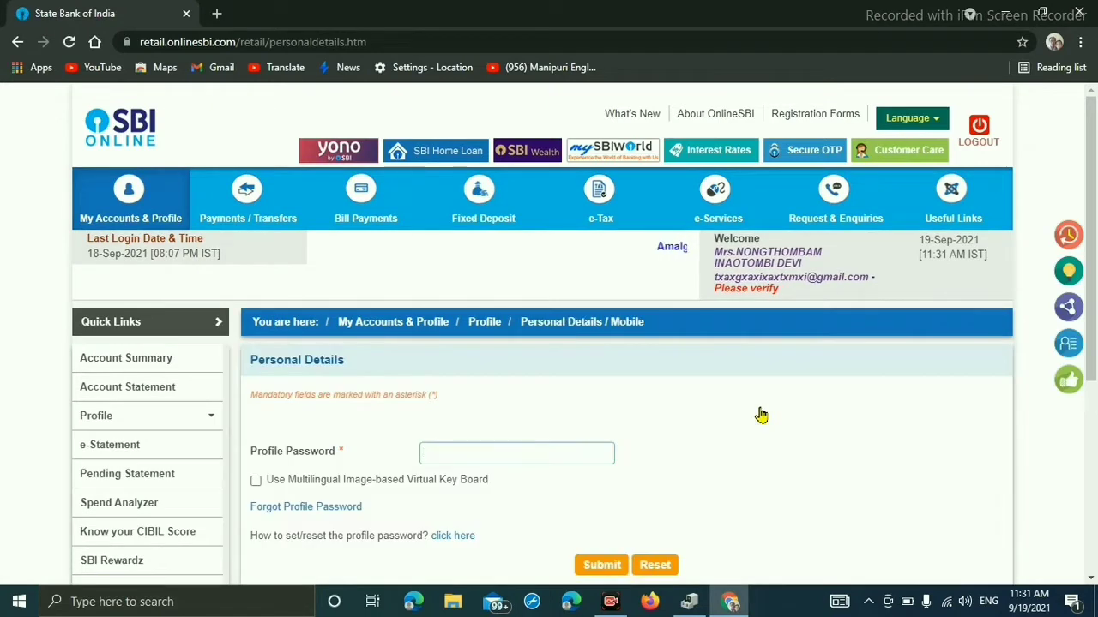
left_click(424, 453)
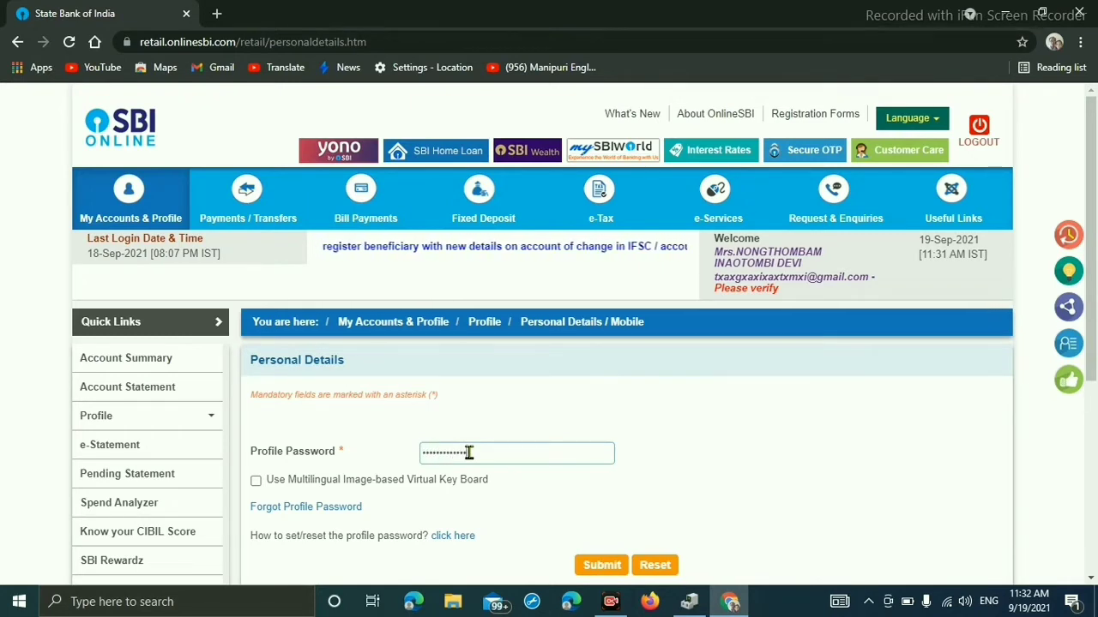
left_click(600, 566)
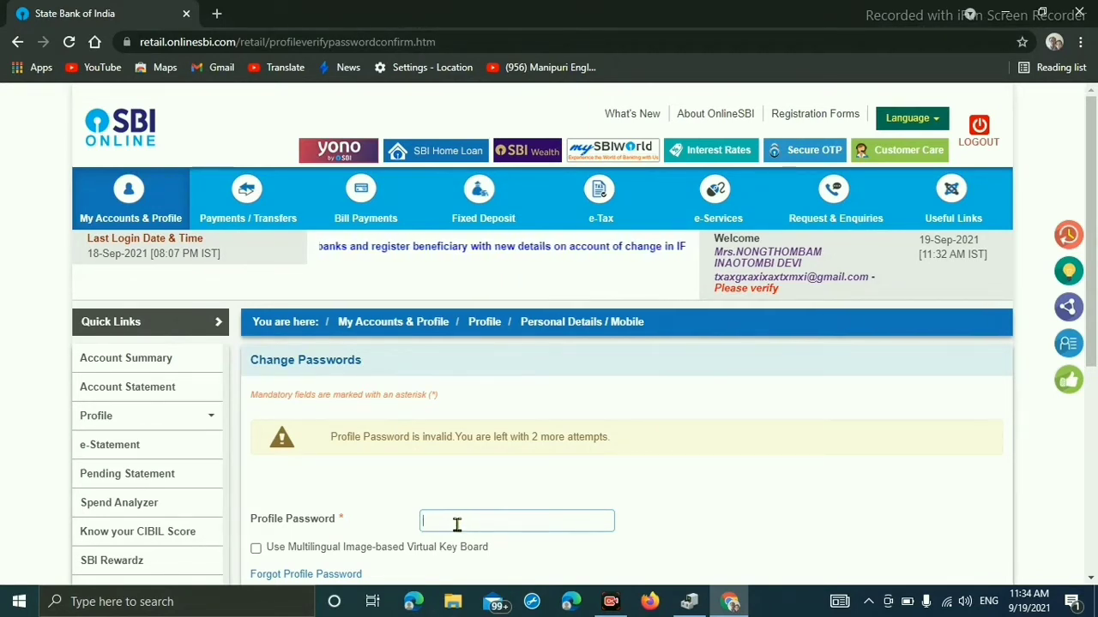
Step: Paste the profile password again and resubmit it to reach the Personal Details page
key("ctrl+v")
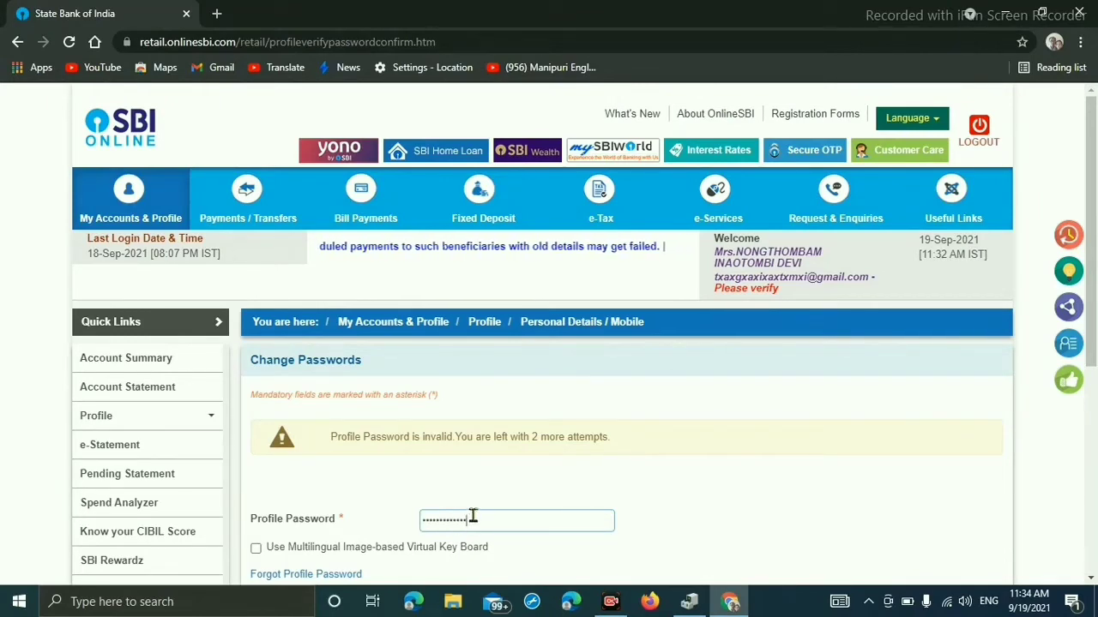
scroll(477, 517, "down", 3)
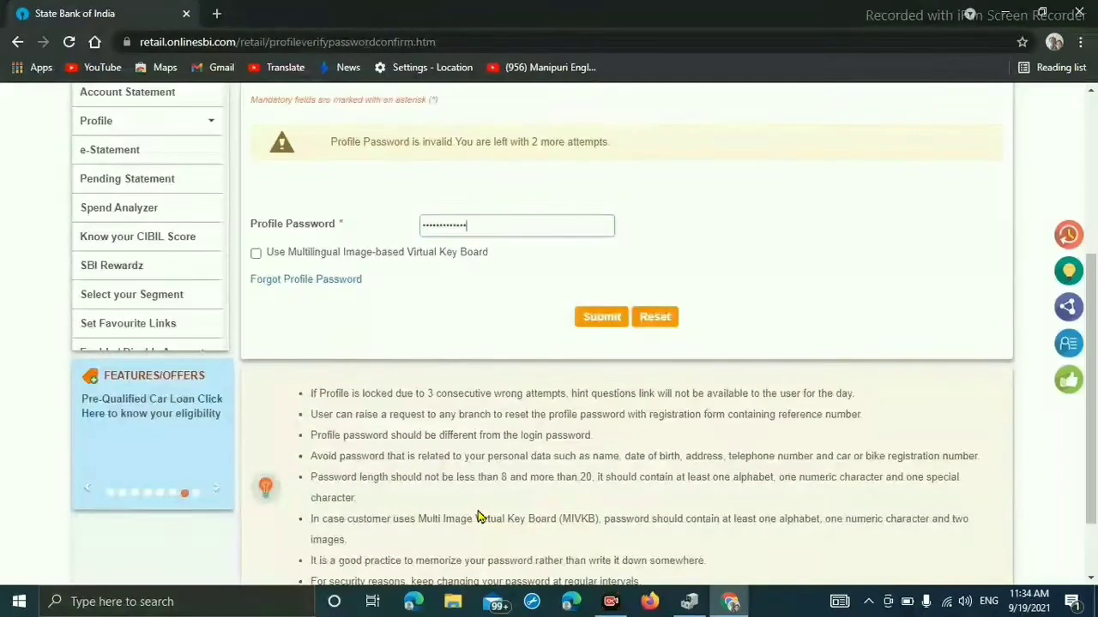
left_click(591, 326)
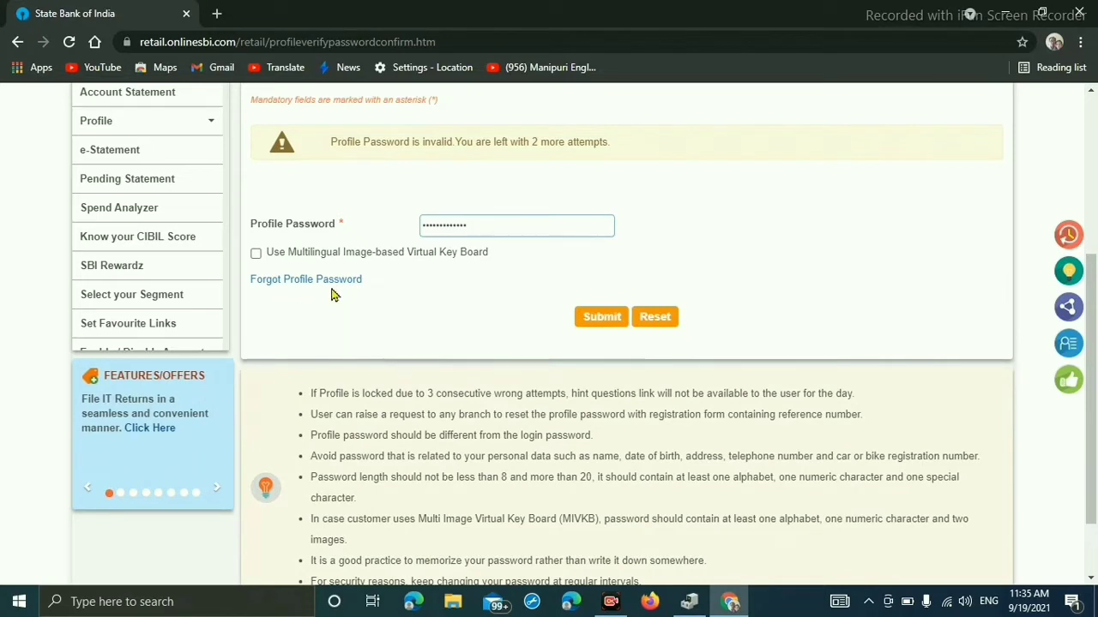
left_click(598, 319)
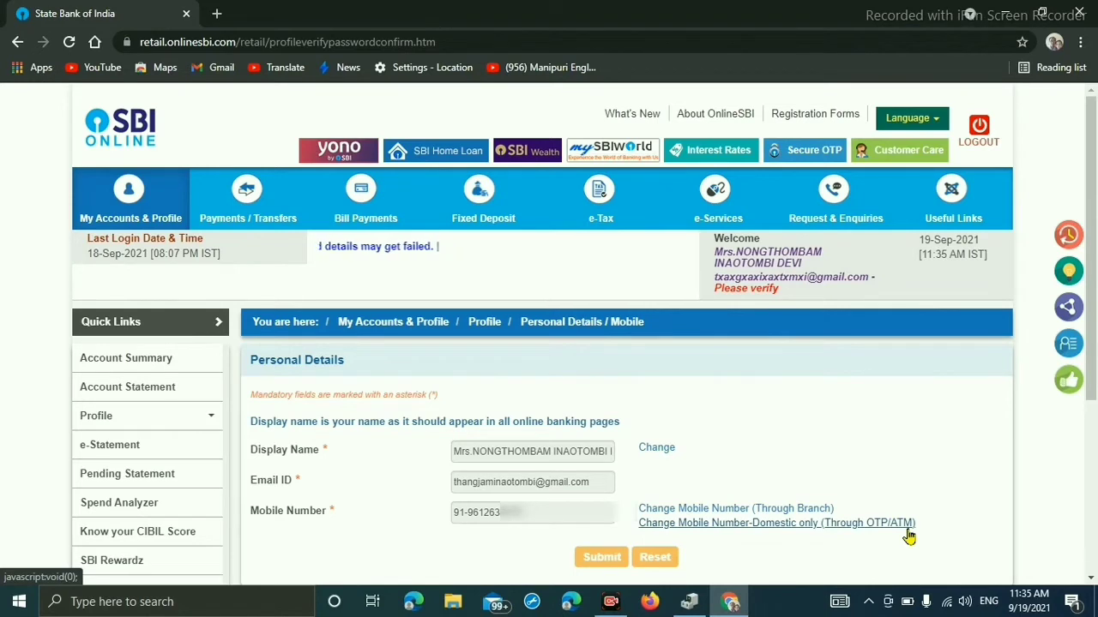
Step: Choose 'Change Mobile Number-Domestic only (Through OTP/ATM)' to open the Mobile Number Update form
left_click(714, 532)
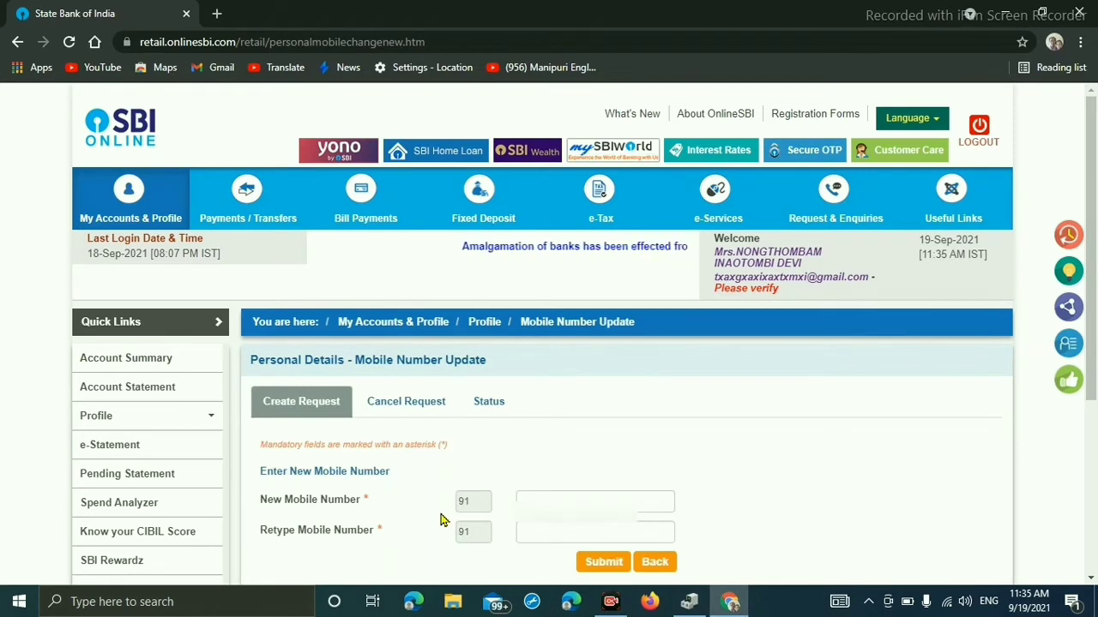
Step: Enter the new mobile number in both the New and Retype fields, submit it, and accept the confirmation alert
left_click(546, 505)
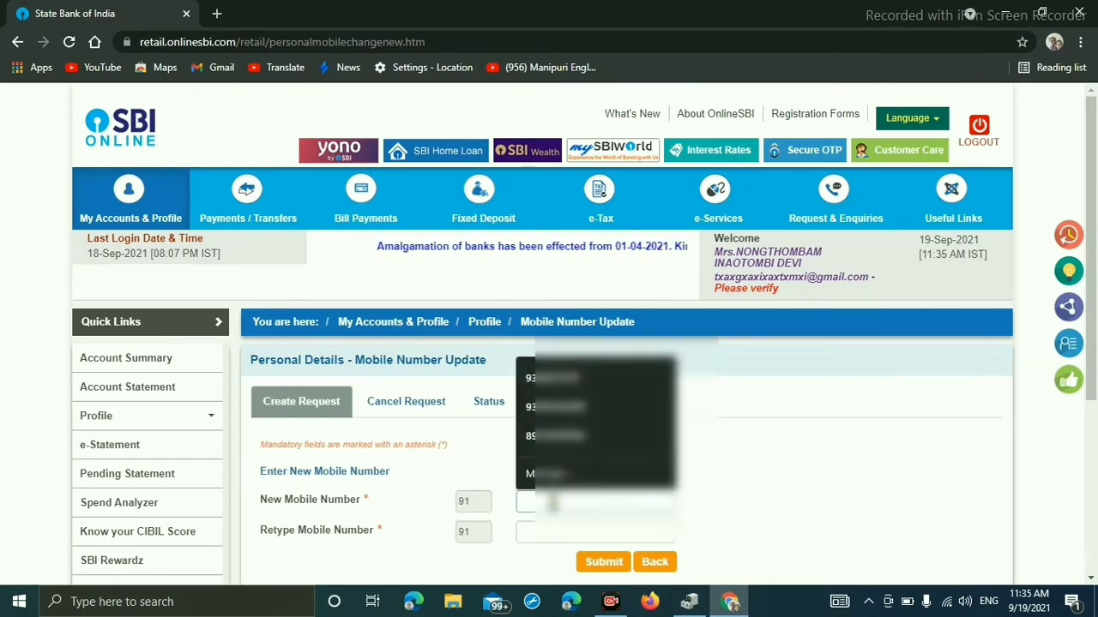
type("897")
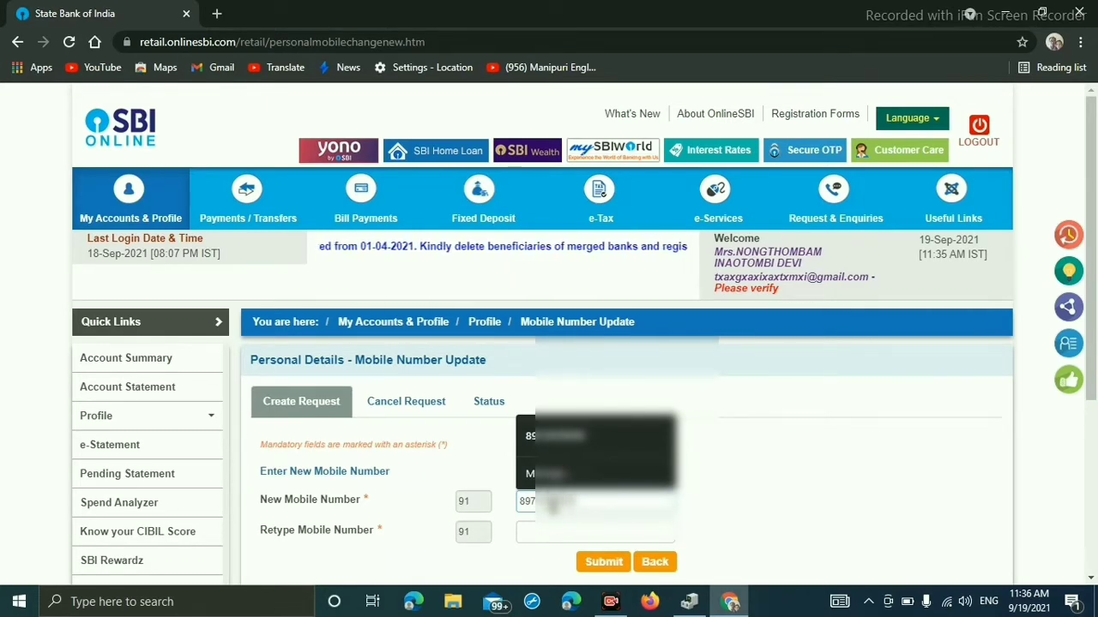
left_click(546, 533)
type("897")
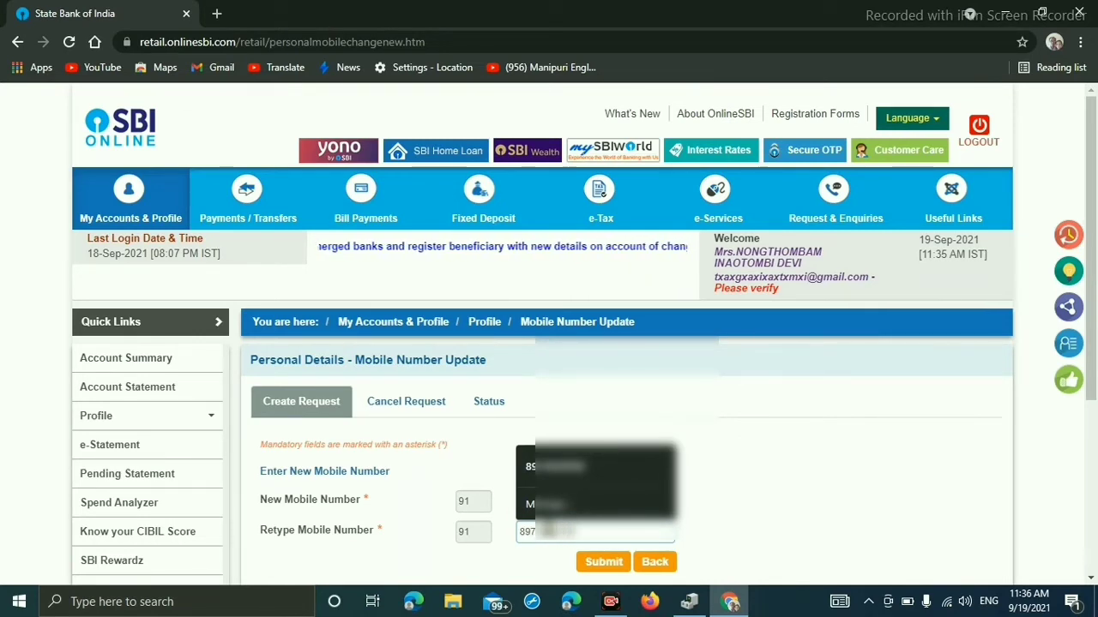
left_click(783, 521)
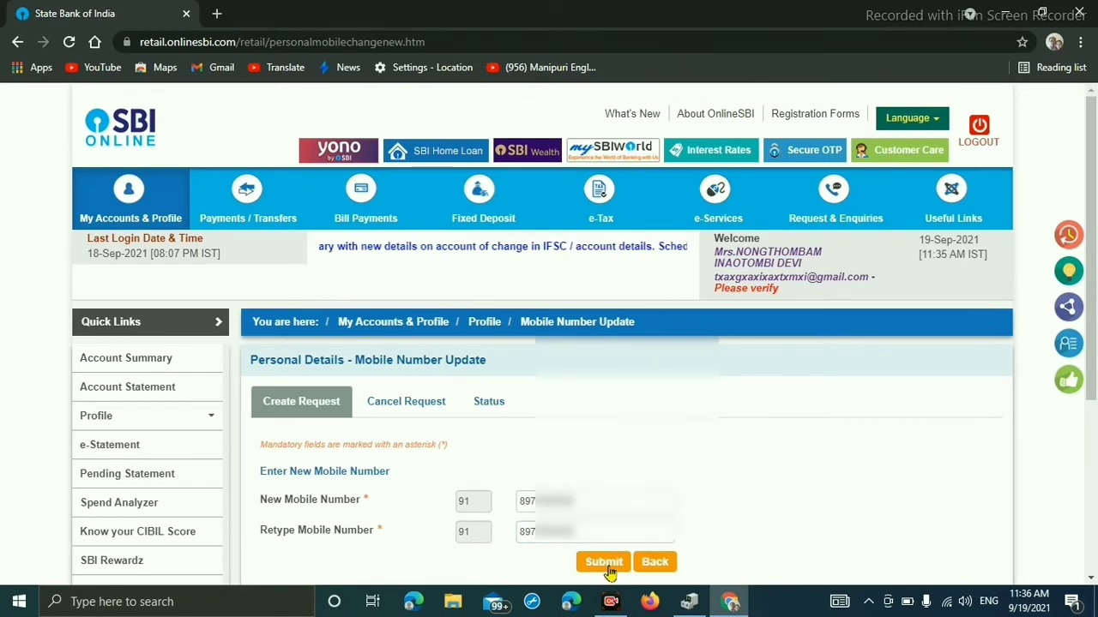
left_click(607, 568)
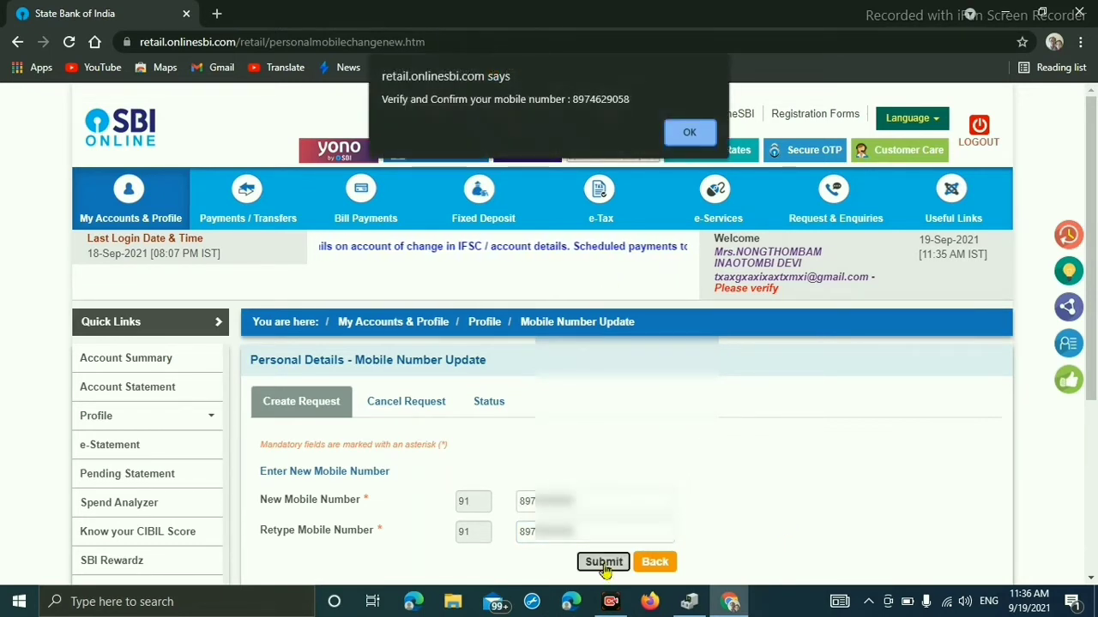
left_click(688, 132)
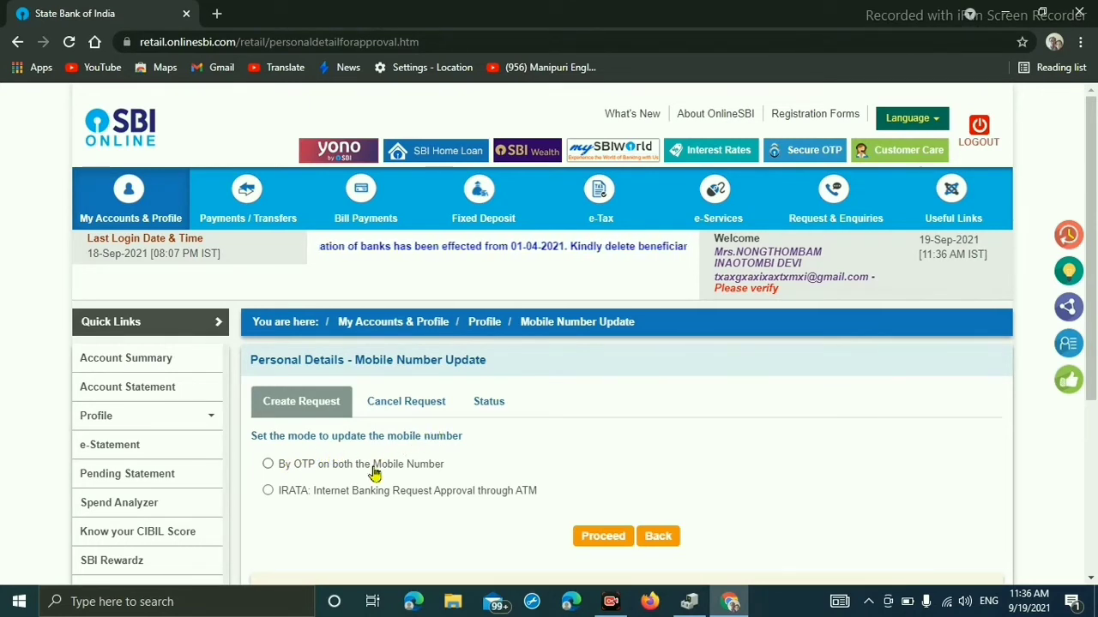
Step: Choose 'By OTP on both the Mobile Number' as the update mode and proceed
left_click(267, 489)
left_click(269, 466)
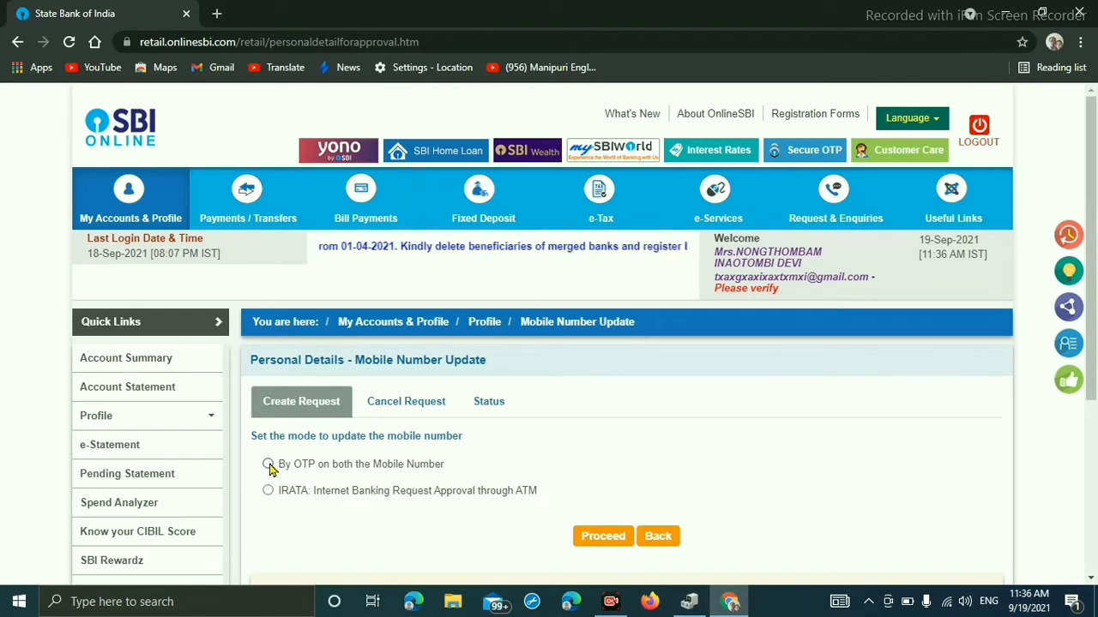
left_click(269, 465)
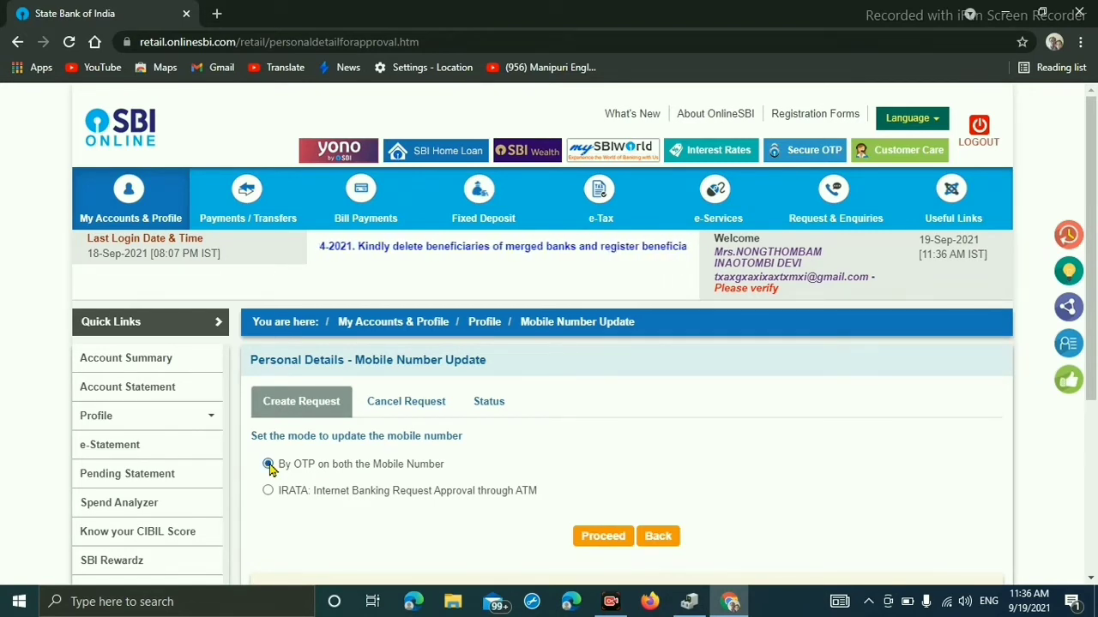
left_click(587, 538)
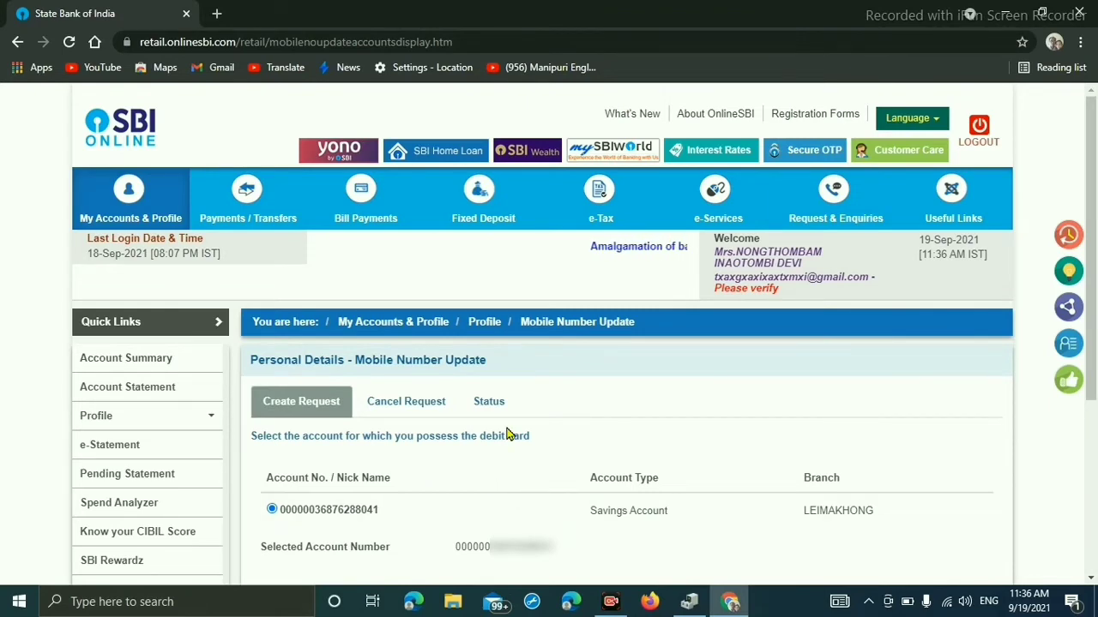
scroll(506, 436, "down", 3)
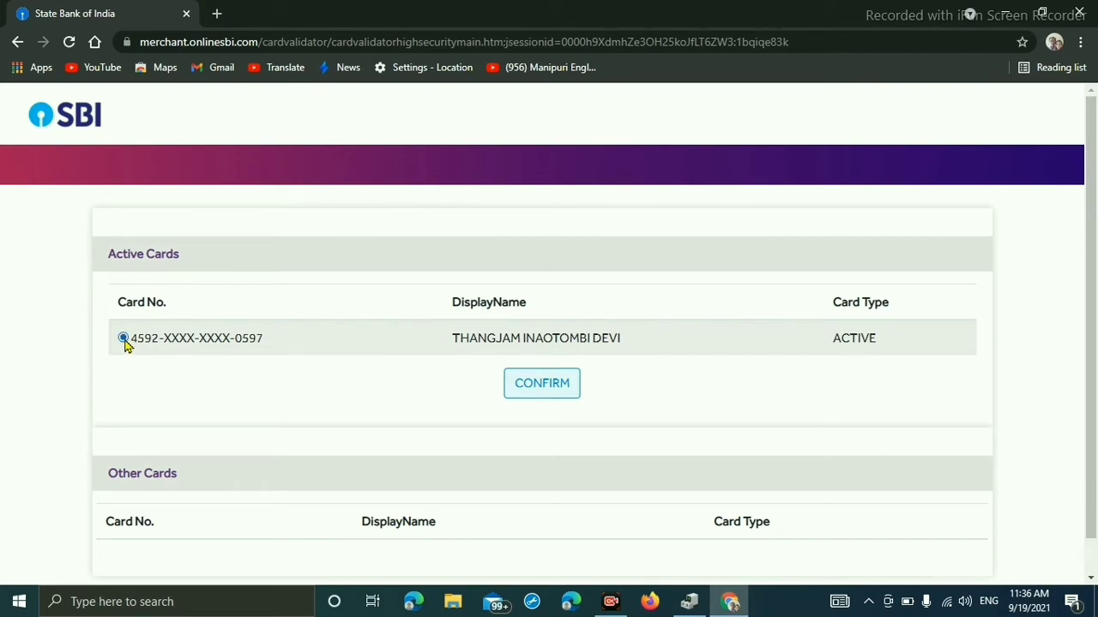
Step: Confirm the active debit card and set its expiry to month 04, year 2022
left_click(534, 388)
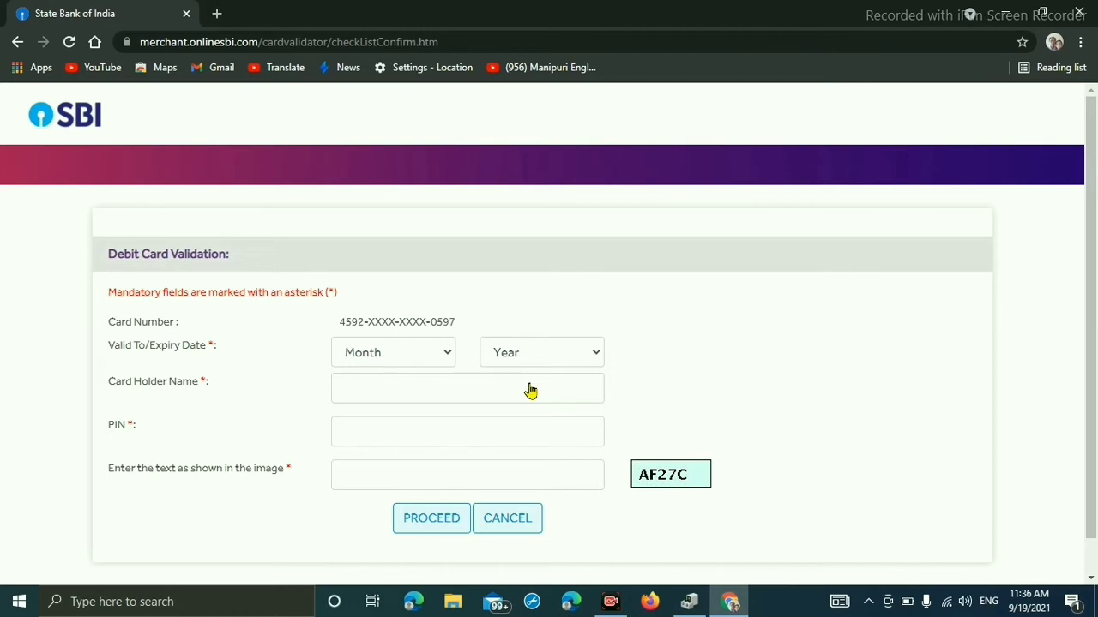
left_click(439, 359)
left_click(370, 442)
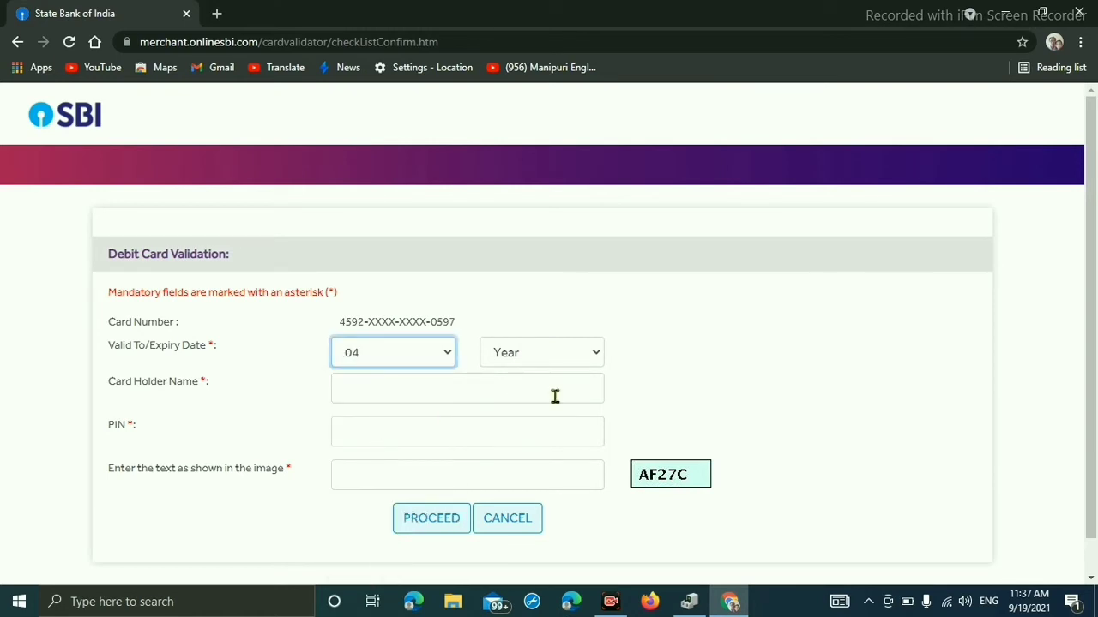
left_click(596, 360)
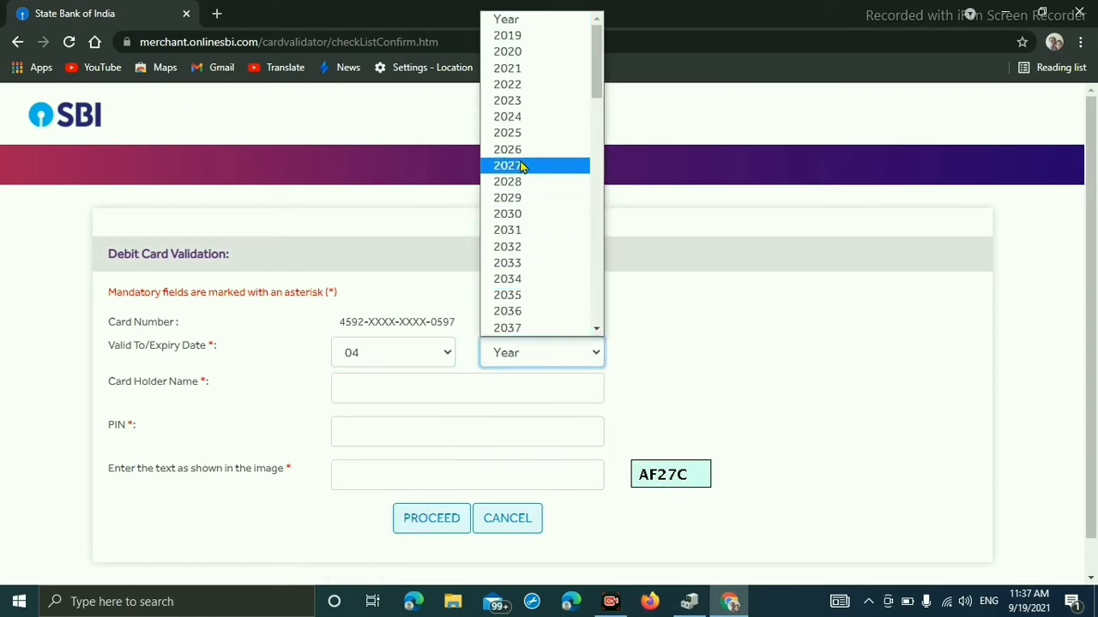
left_click(507, 85)
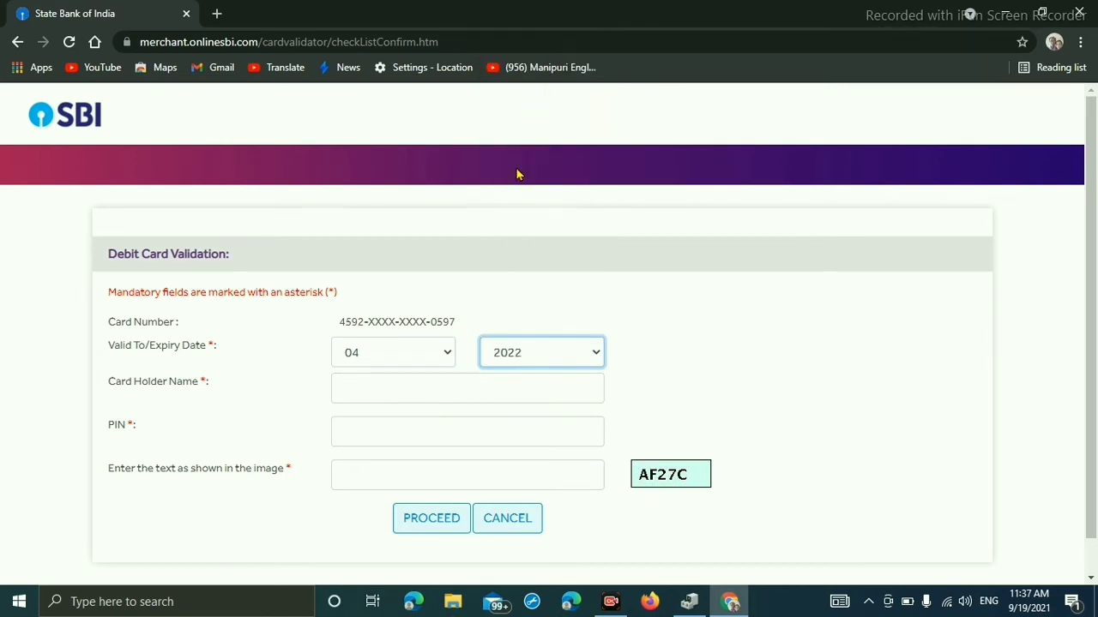
Step: Enter the card holder's name, card PIN and captcha, then submit the card validation
left_click(364, 387)
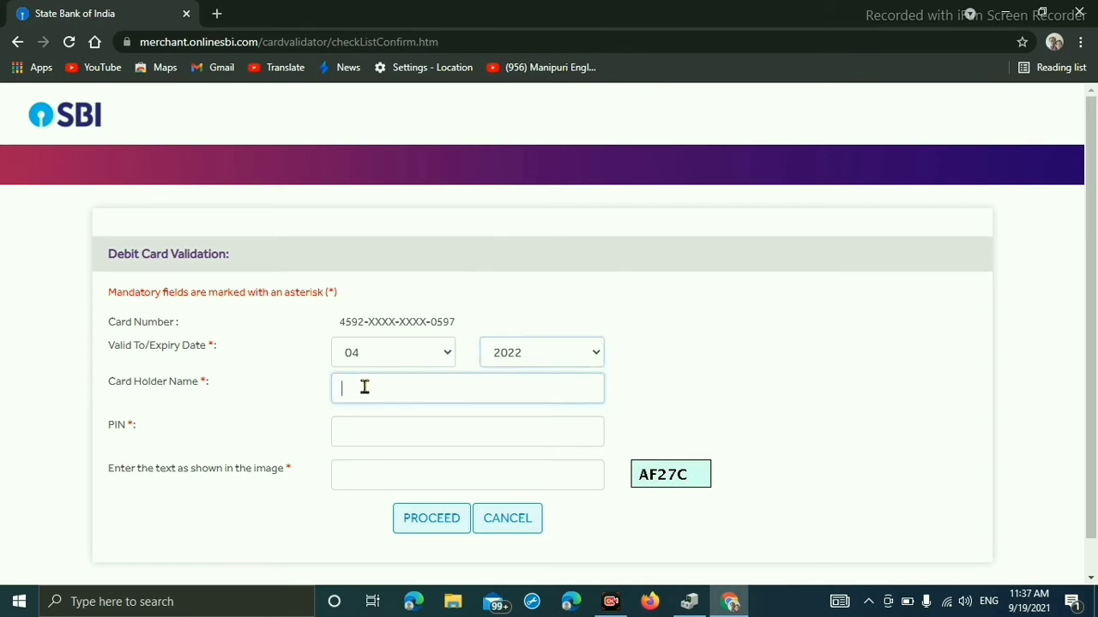
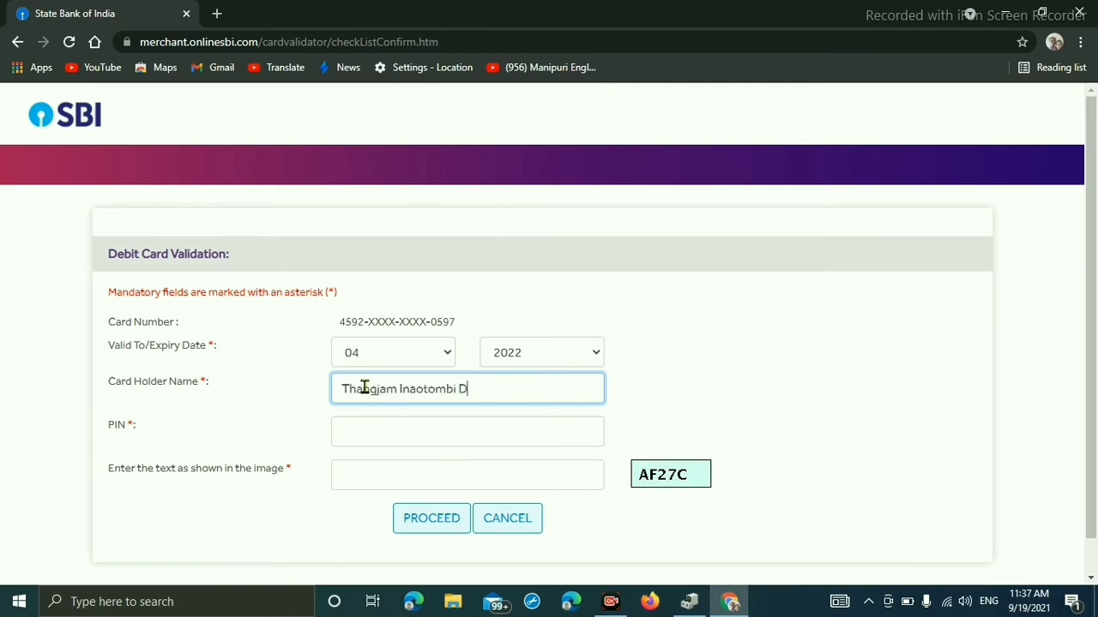
left_click(385, 431)
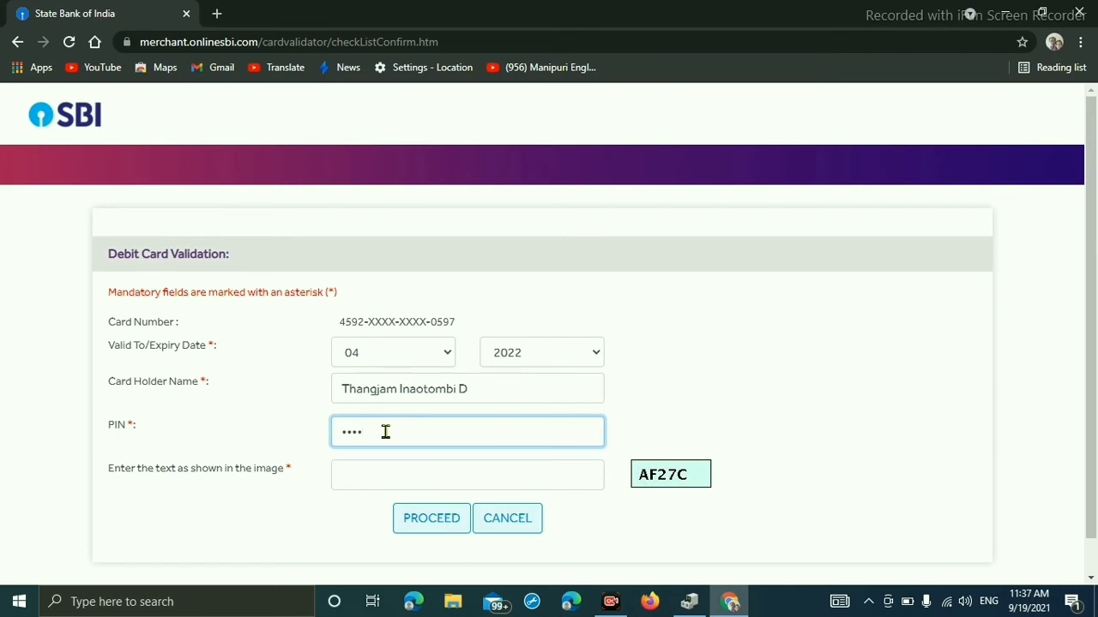
left_click(363, 477)
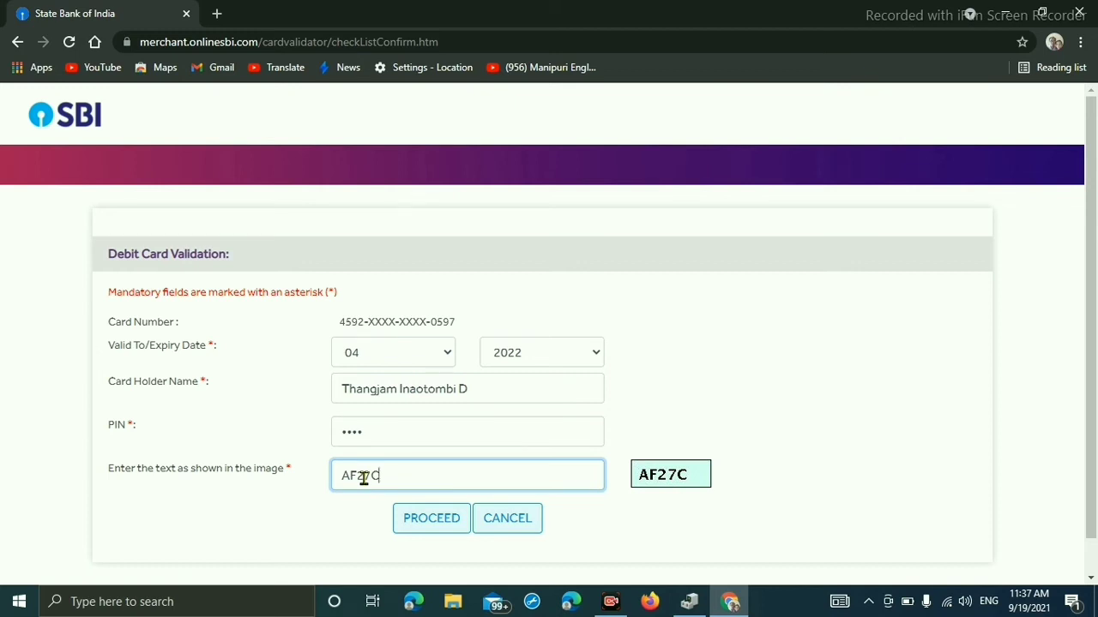
left_click(430, 523)
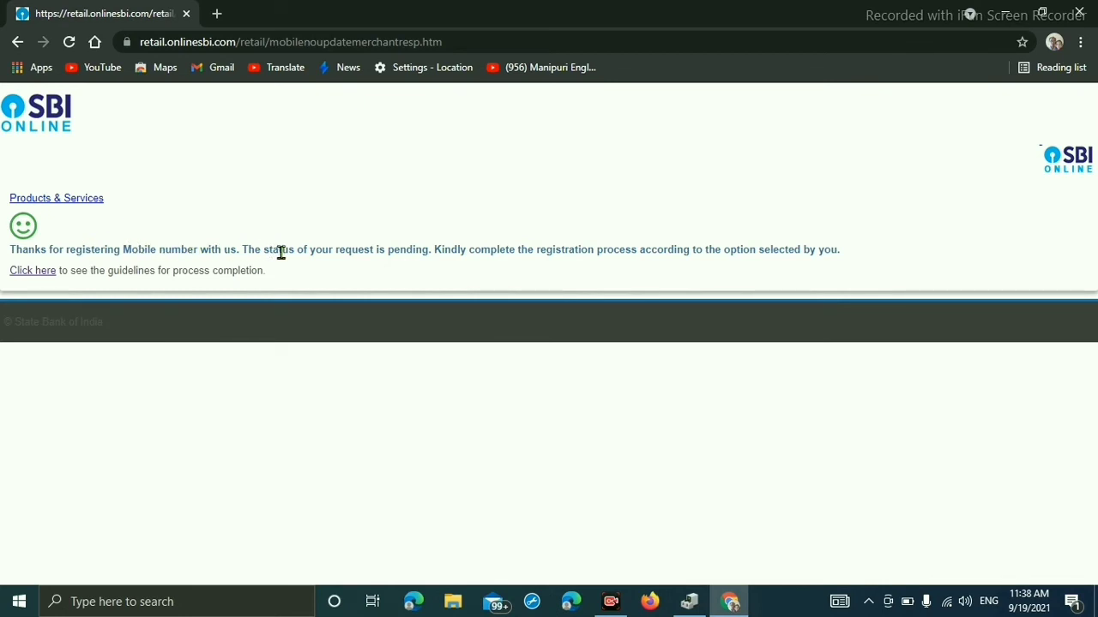
Step: Follow the 'Click here' link below the thank-you message to view the process-completion guidelines
left_click(28, 272)
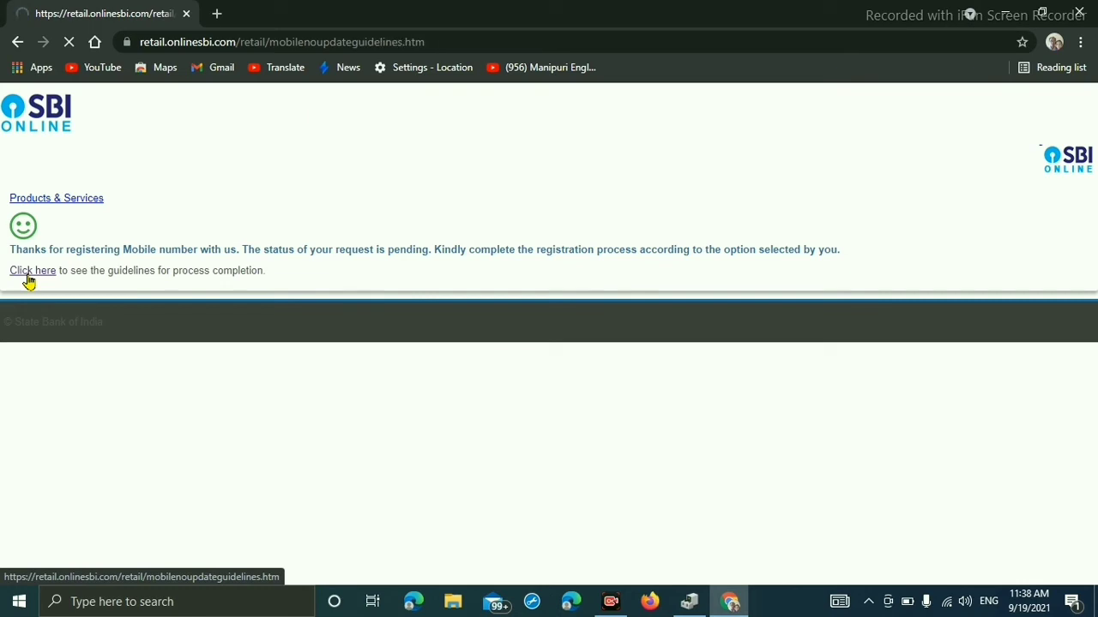